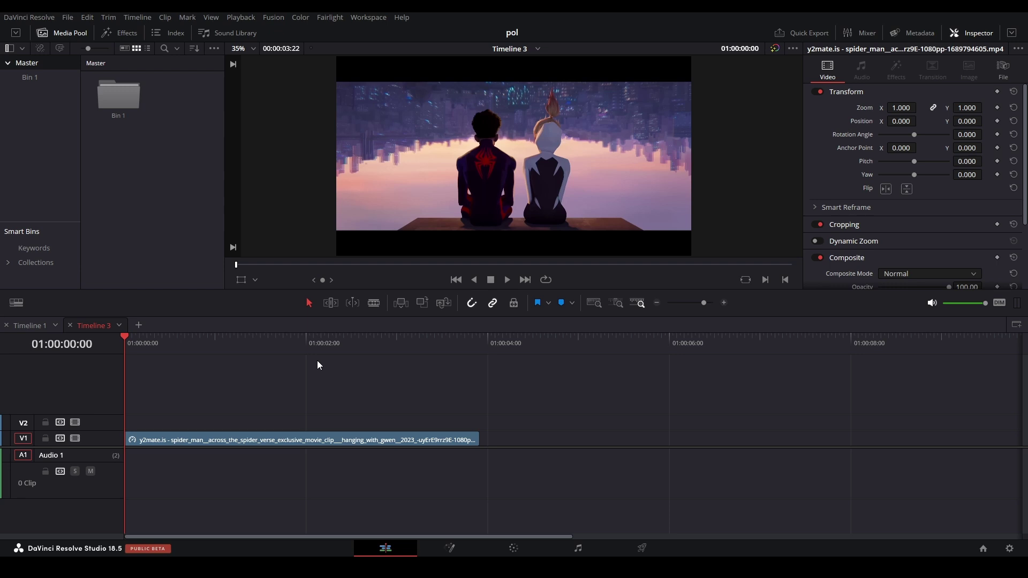
Step: Apply a freeze frame to the Spider-Man clip on V1 at 01:00:01:22 through its clip speed settings
key(space)
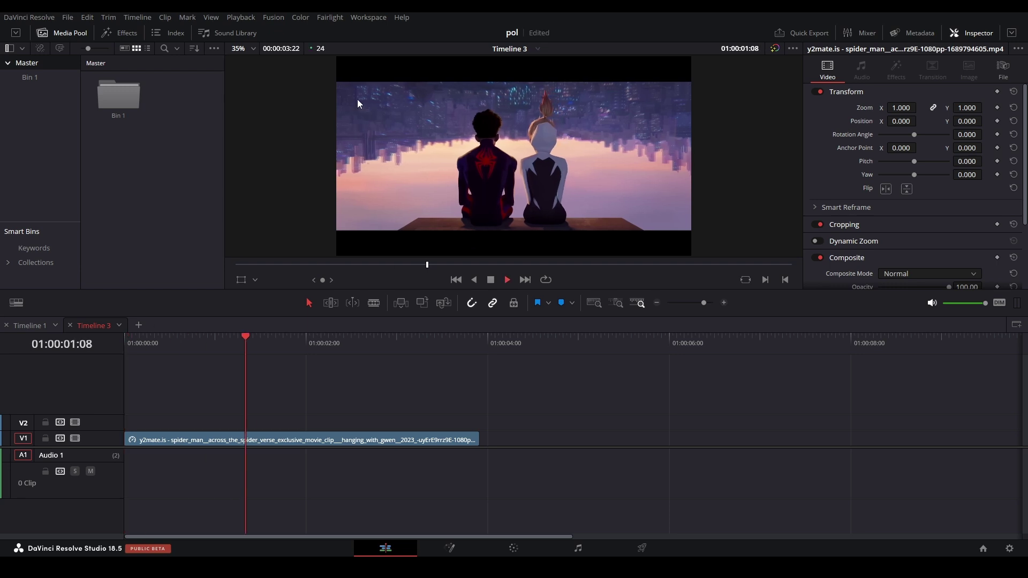
key(space)
key(ctrl+s)
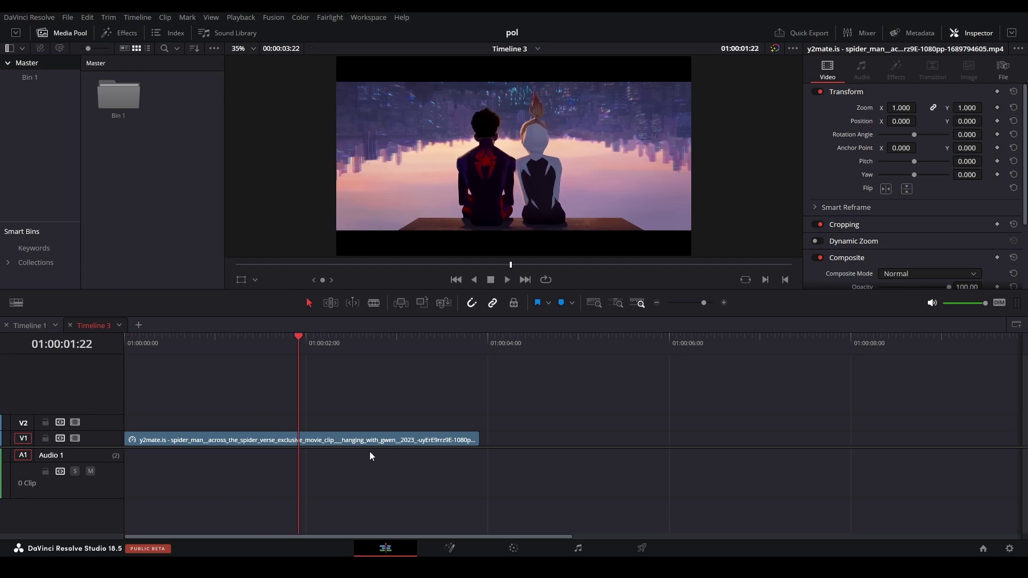
click(351, 438)
right_click(352, 433)
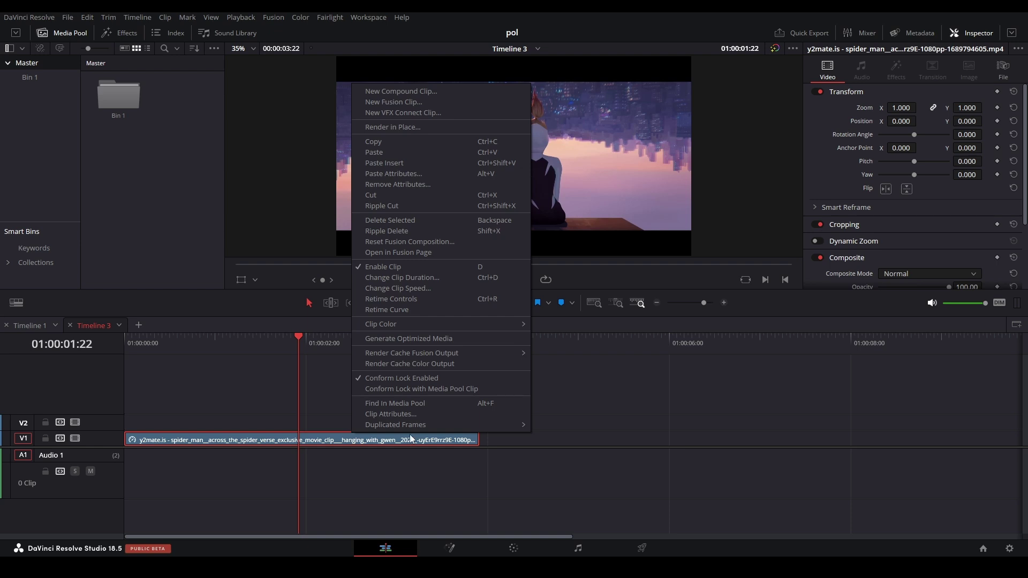
click(413, 289)
click(346, 328)
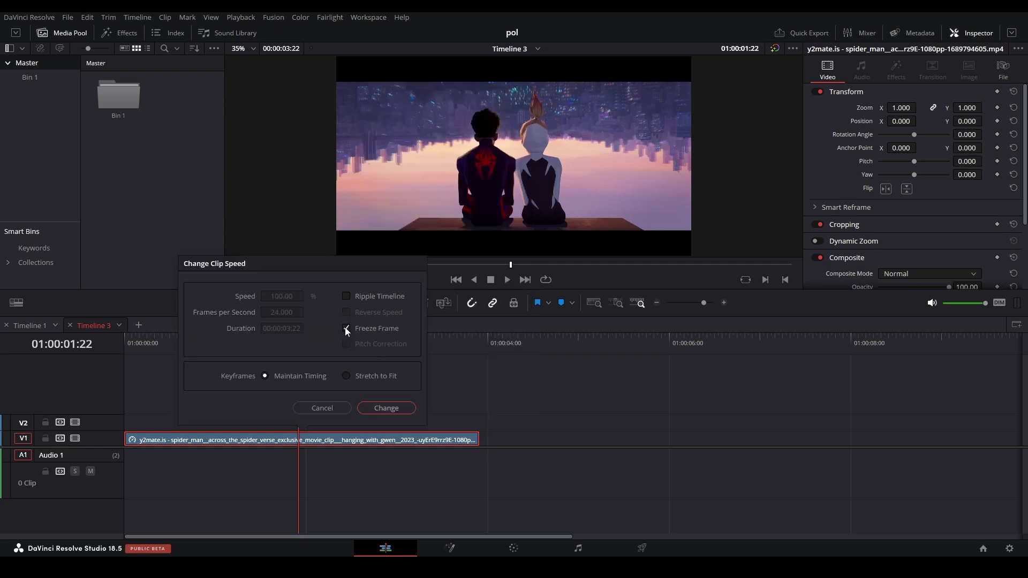
click(375, 411)
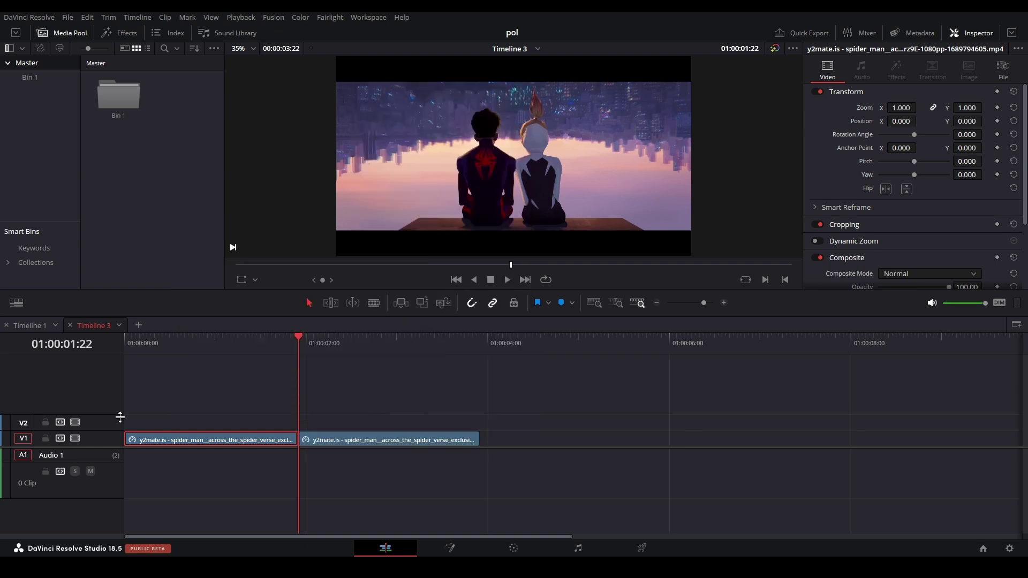
Step: Delete the unfrozen part, keep only a two-second frozen clip at the timeline start, and play it back
key(Delete)
key(Home)
key(space)
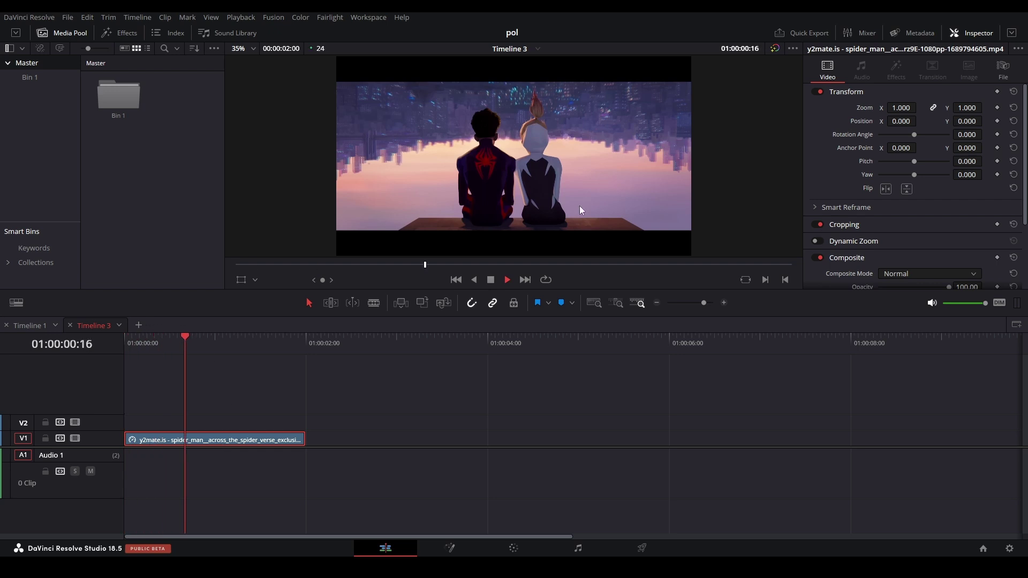
key(space)
scroll(500, 127, up, 2)
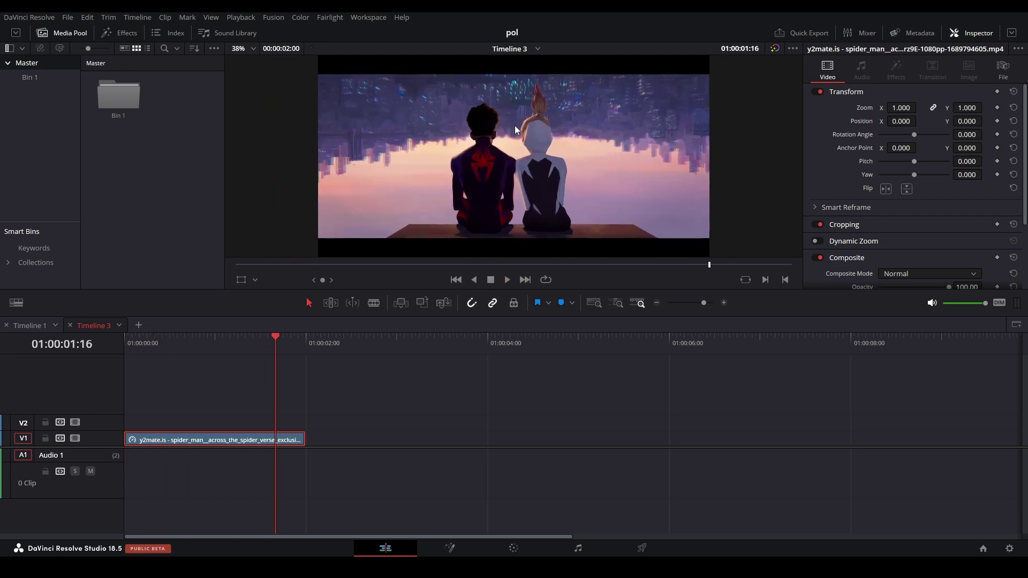
scroll(419, 227, down, 2)
Step: Convert the frozen clip into a compound clip and remove it from the timeline
right_click(282, 439)
click(370, 100)
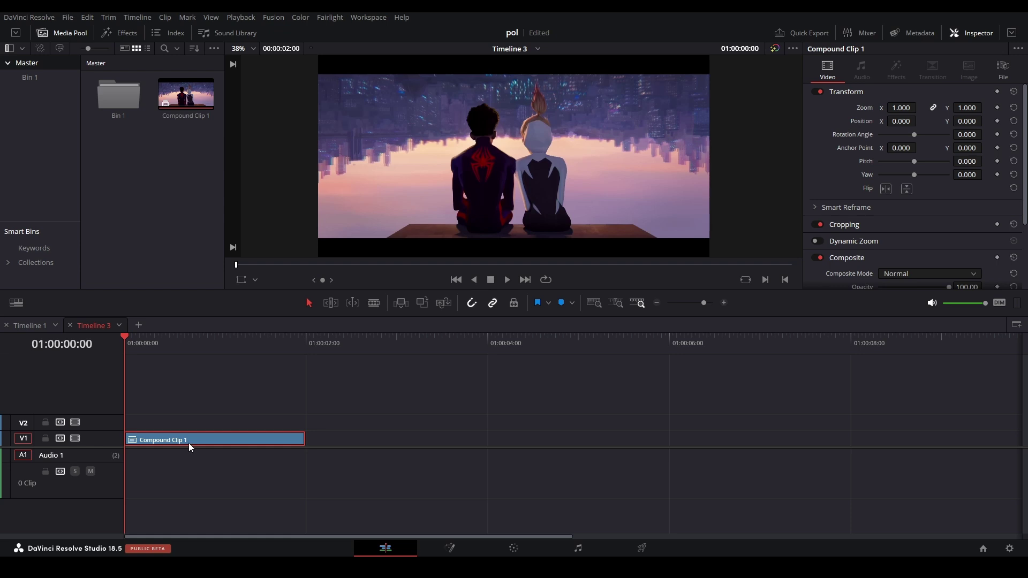
key(BackSpace)
Step: Place a Fusion Composition at the start of track V1 and open it on the Fusion page
click(119, 33)
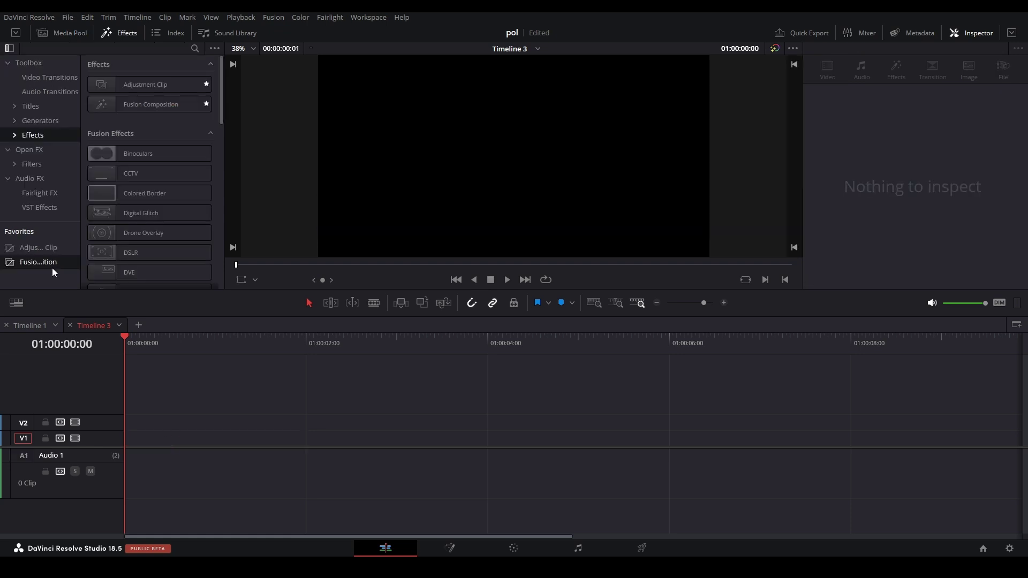
drag(52, 269, 127, 440)
click(165, 441)
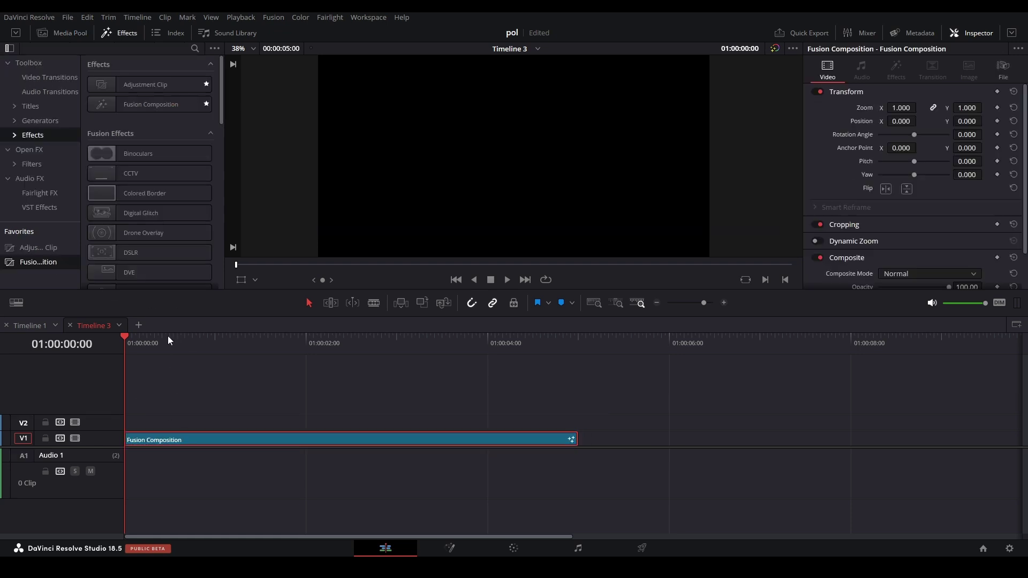
click(450, 549)
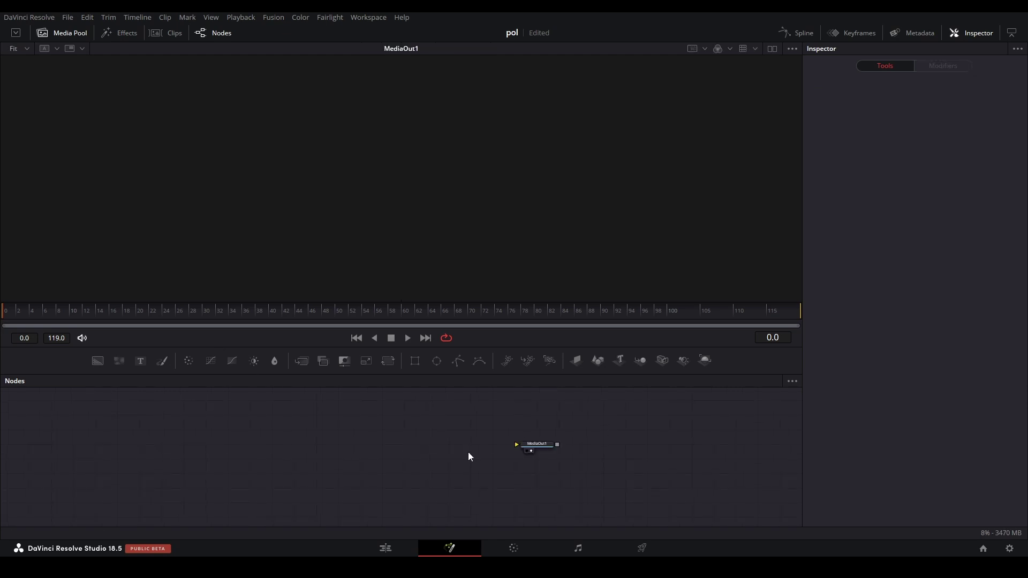
Step: Add a Background node, connect it to MediaOut1, and make it fully transparent with an alpha of 0
drag(98, 360, 116, 397)
drag(506, 486, 461, 491)
alt+click(525, 470)
drag(539, 452, 539, 438)
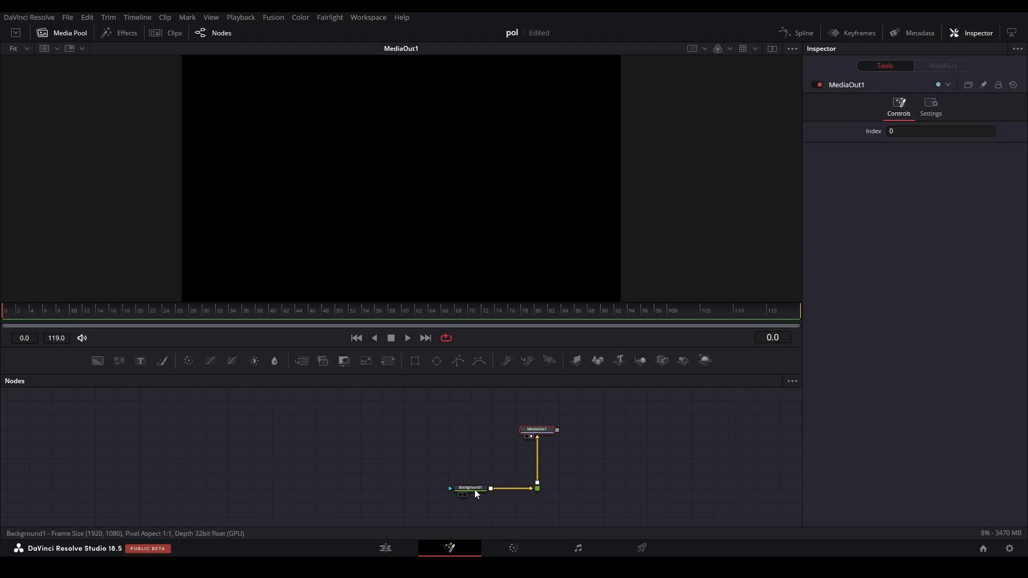
click(474, 490)
drag(958, 248, 889, 247)
Step: Merge a second Background node over the first and color it light gray, about 0.918 in each channel
drag(98, 361, 555, 488)
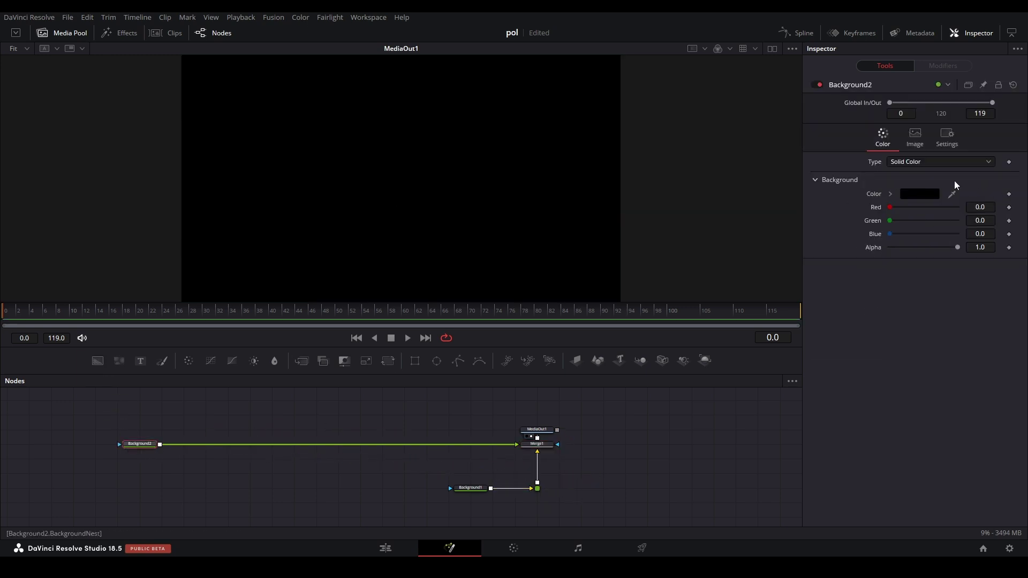
click(920, 194)
click(446, 341)
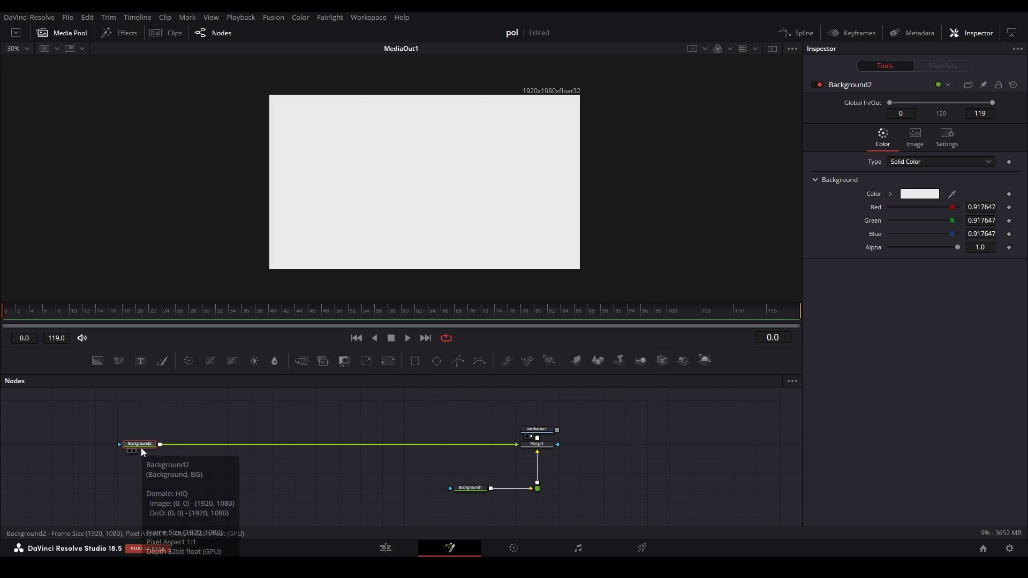
Step: Mask the light background with a Rectangle about 0.41 wide and 0.84 high to form a portrait card
click(415, 361)
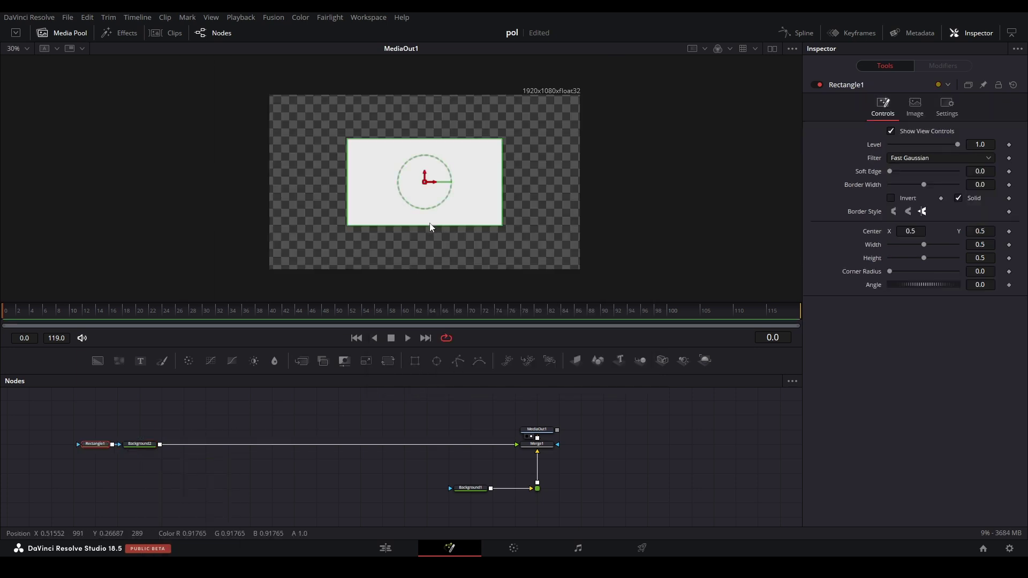
drag(430, 226, 423, 256)
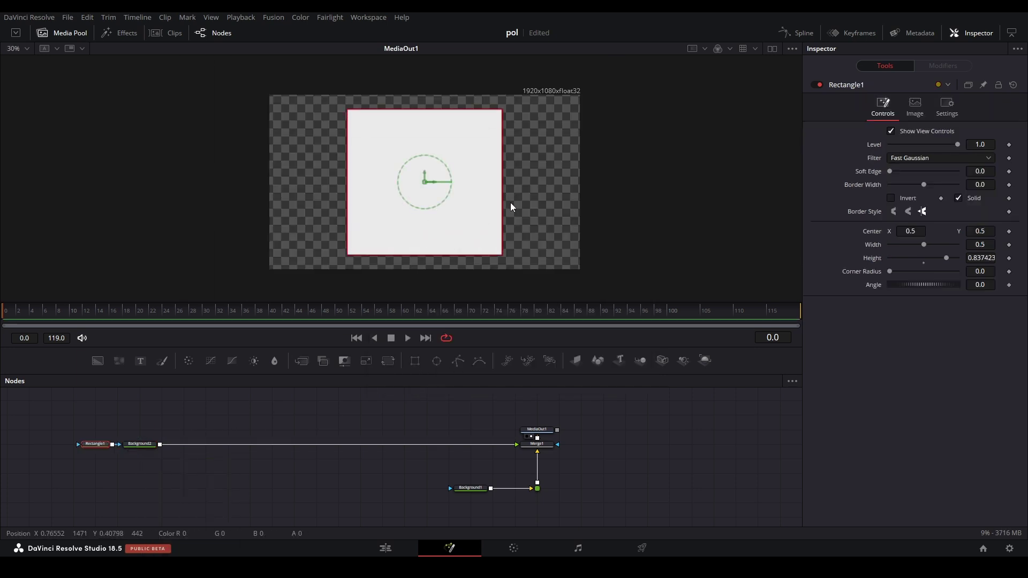
drag(504, 206, 487, 208)
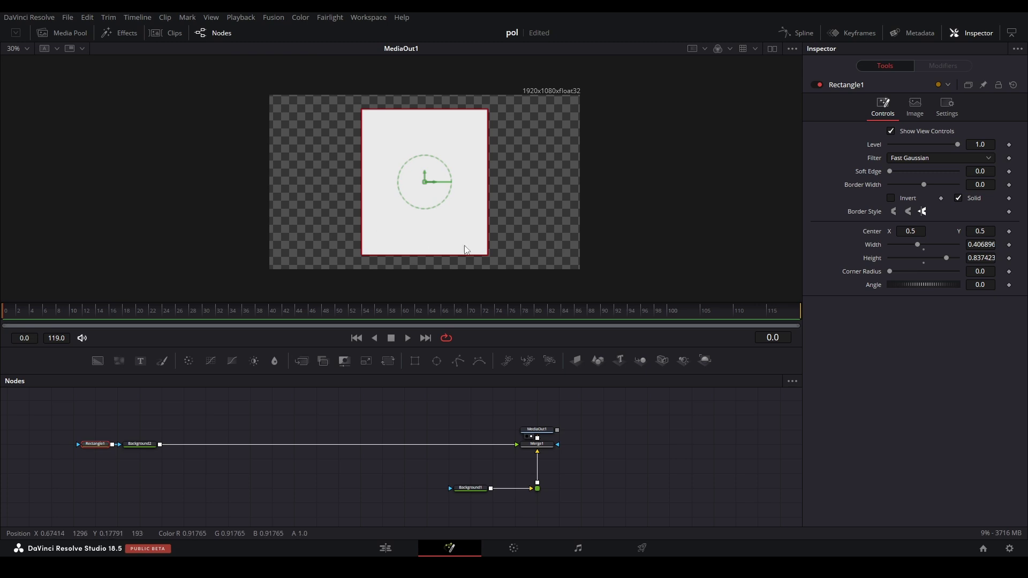
Step: Merge Compound Clip 1 over the card and mask it with a Rectangle about 0.31 wide and 0.56 high
click(57, 32)
drag(185, 81, 206, 453)
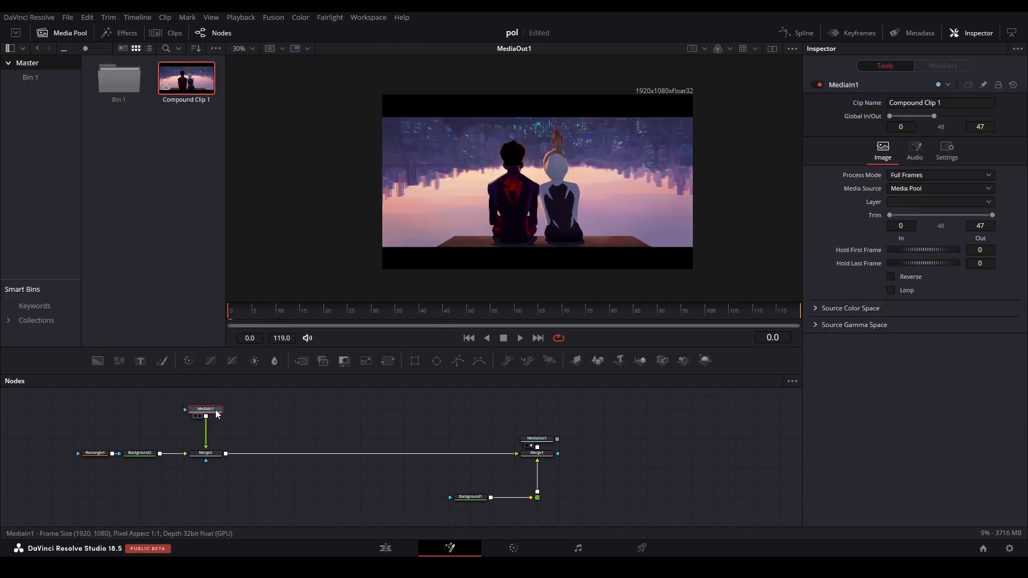
click(415, 361)
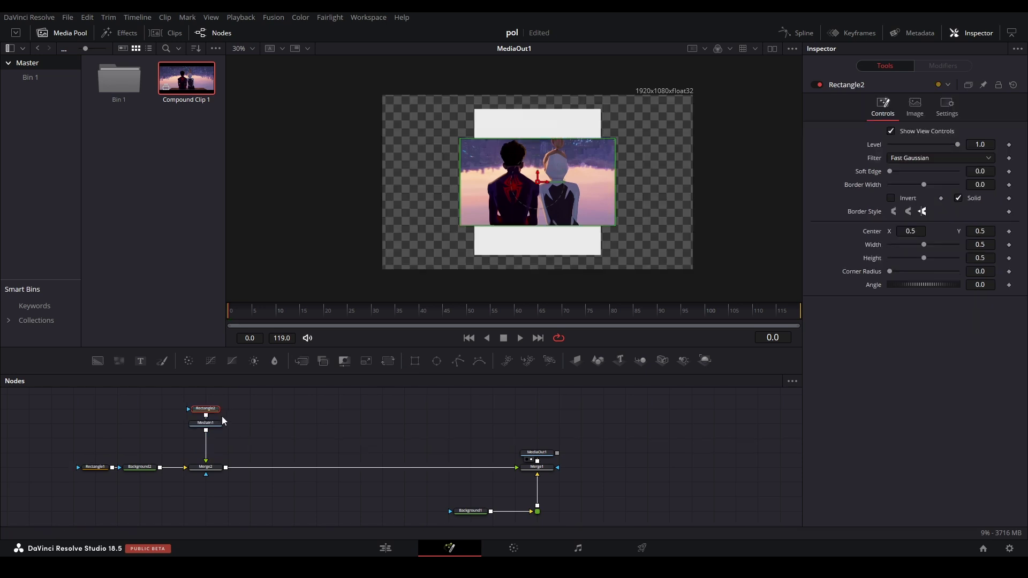
scroll(566, 189, up, 3)
drag(664, 200, 601, 201)
drag(518, 177, 513, 177)
drag(596, 263, 600, 275)
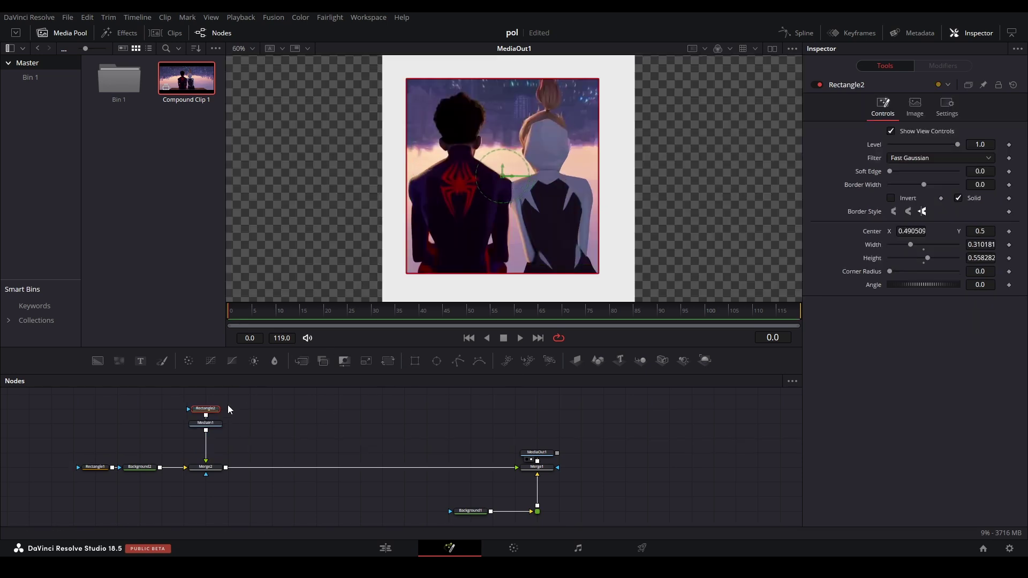
Step: Add a Transform after the clip to shift the picture up on the card, and widen its mask to about 0.33
click(216, 423)
click(391, 362)
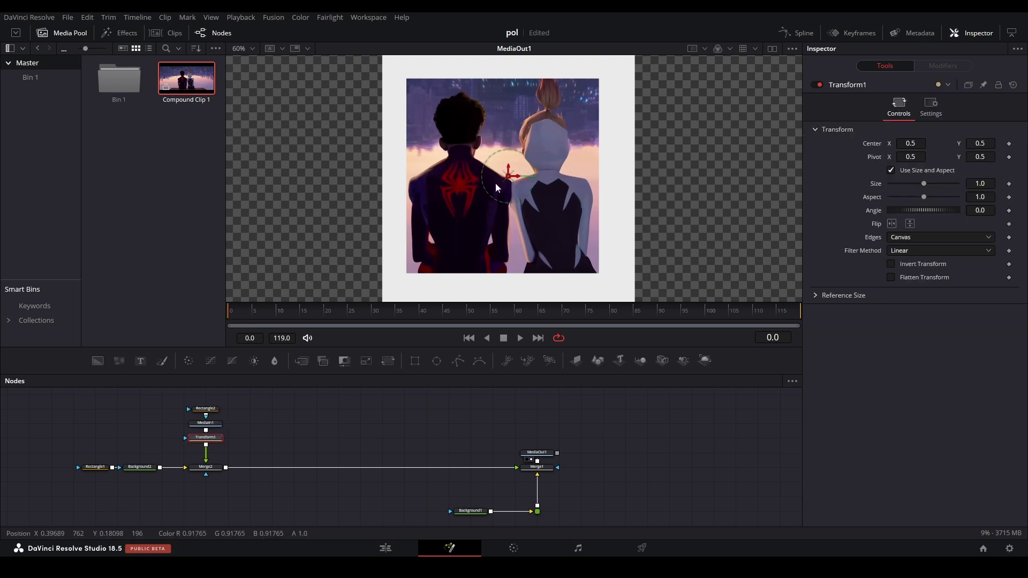
key(ctrl+f)
drag(516, 174, 513, 159)
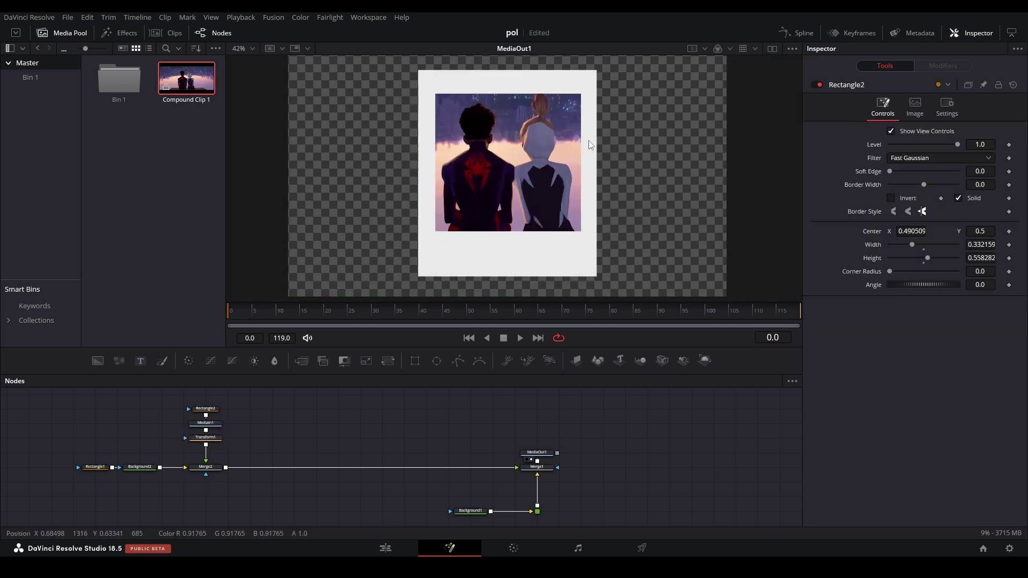
drag(588, 140, 542, 135)
click(369, 82)
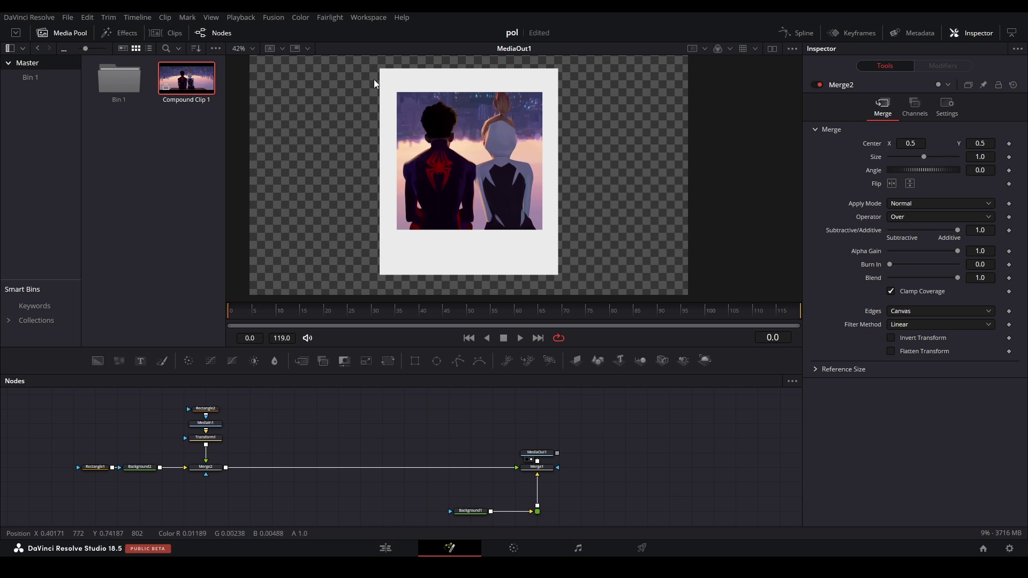
Step: Disconnect Merge2 from Merge1 and feed it into an Image Plane 3D followed by a Transform 3D node
drag(509, 468, 311, 470)
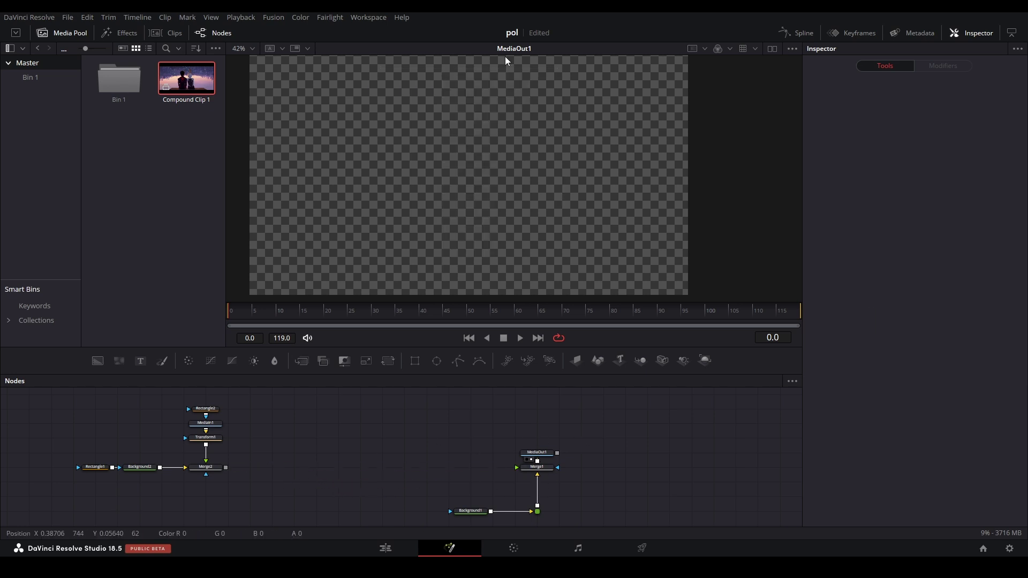
drag(576, 361, 268, 466)
key(shift+space)
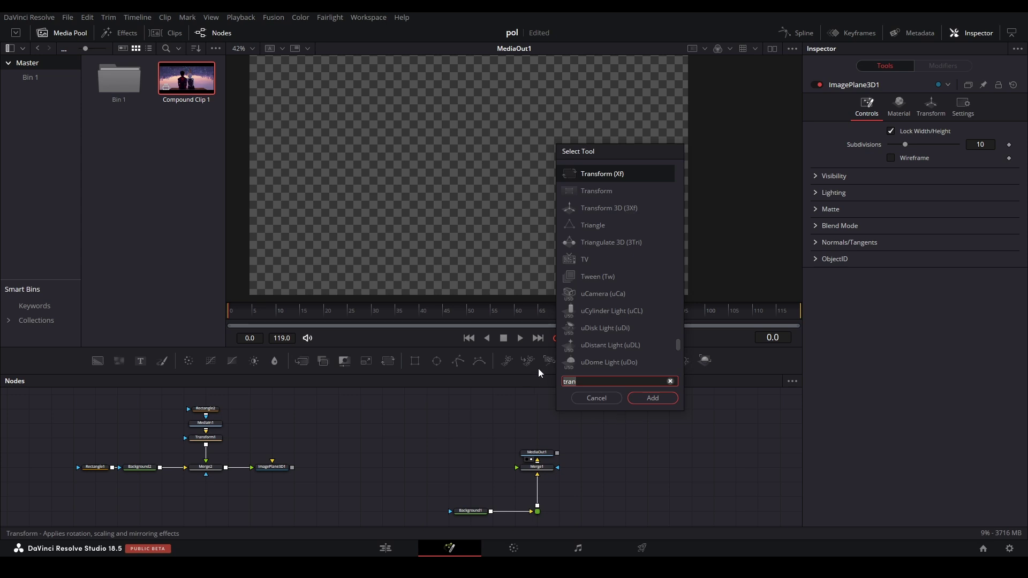
click(606, 207)
click(643, 397)
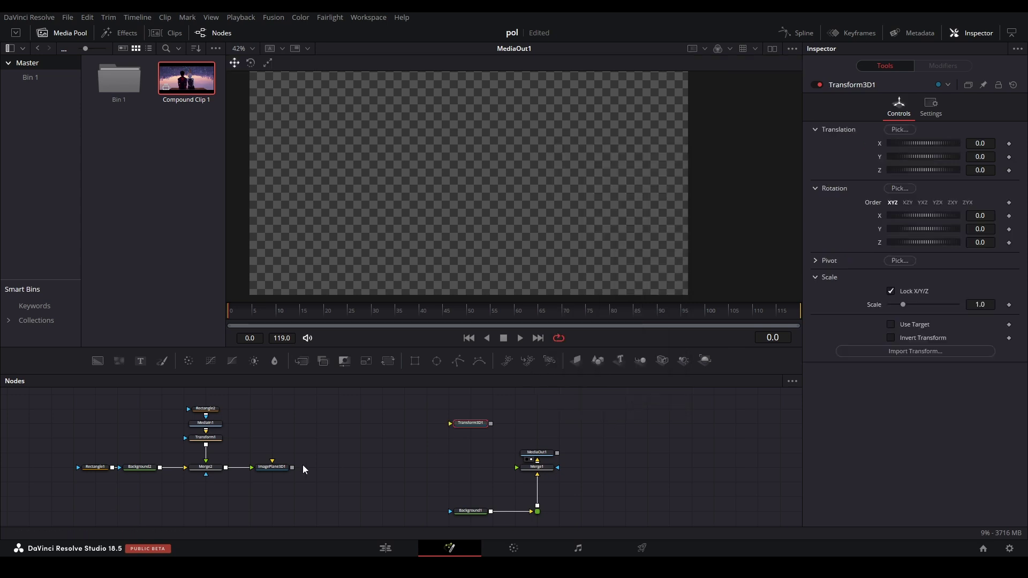
drag(470, 423, 338, 467)
drag(292, 467, 333, 468)
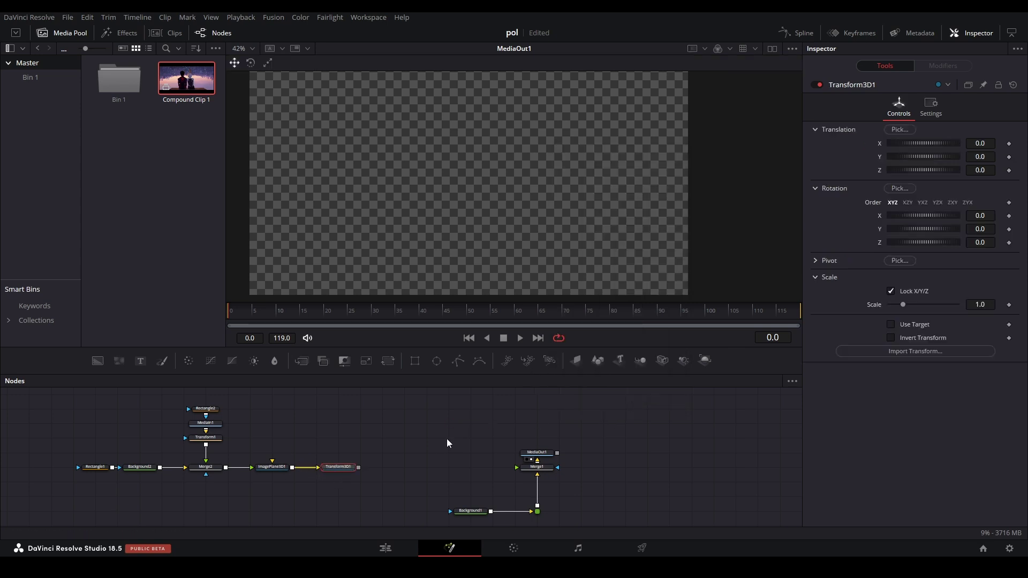
Step: Extend the chain with a second Transform 3D, a Merge 3D and a Renderer 3D leading into Merge1
key(shift+space)
click(652, 398)
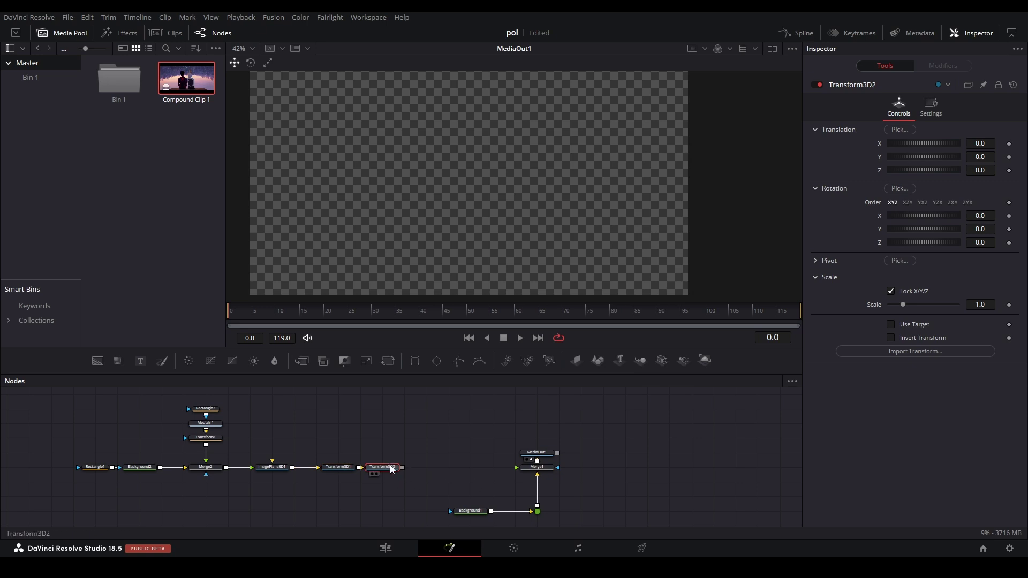
click(644, 362)
click(705, 361)
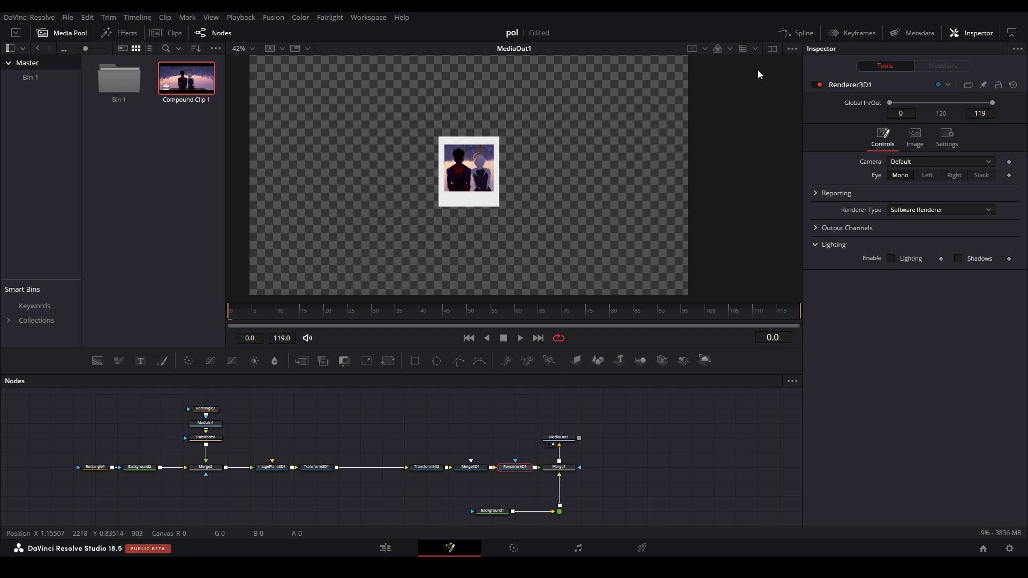
Step: Switch to dual viewers and show the Merge 3D scene in perspective beside the final output
click(772, 49)
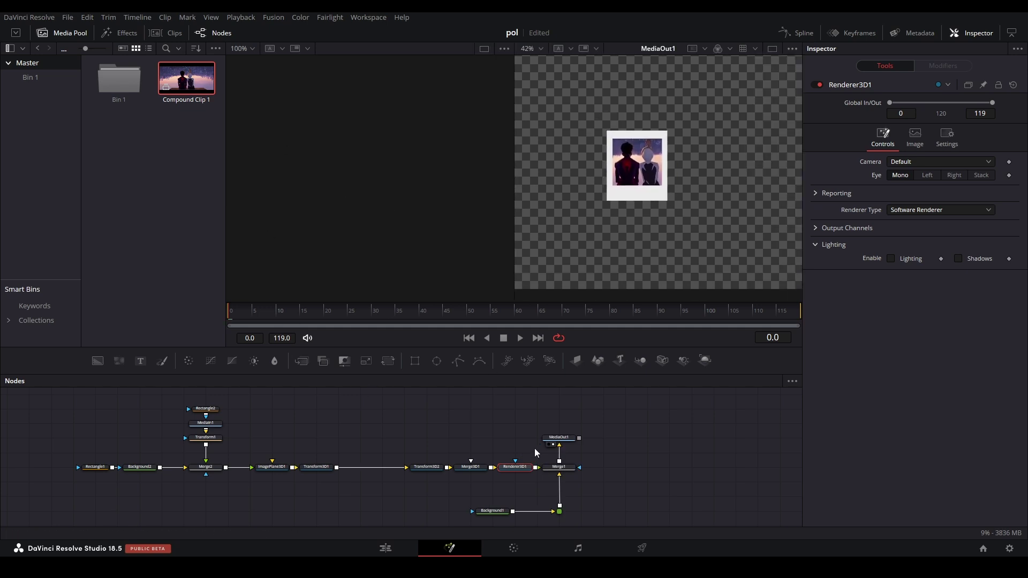
click(481, 467)
drag(425, 209, 287, 179)
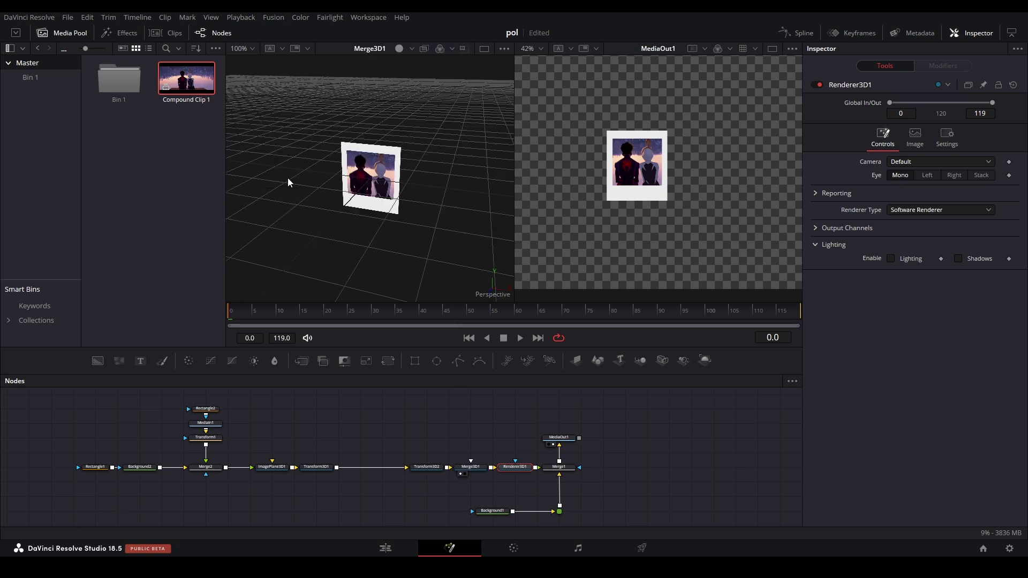
drag(376, 133, 449, 215)
click(389, 152)
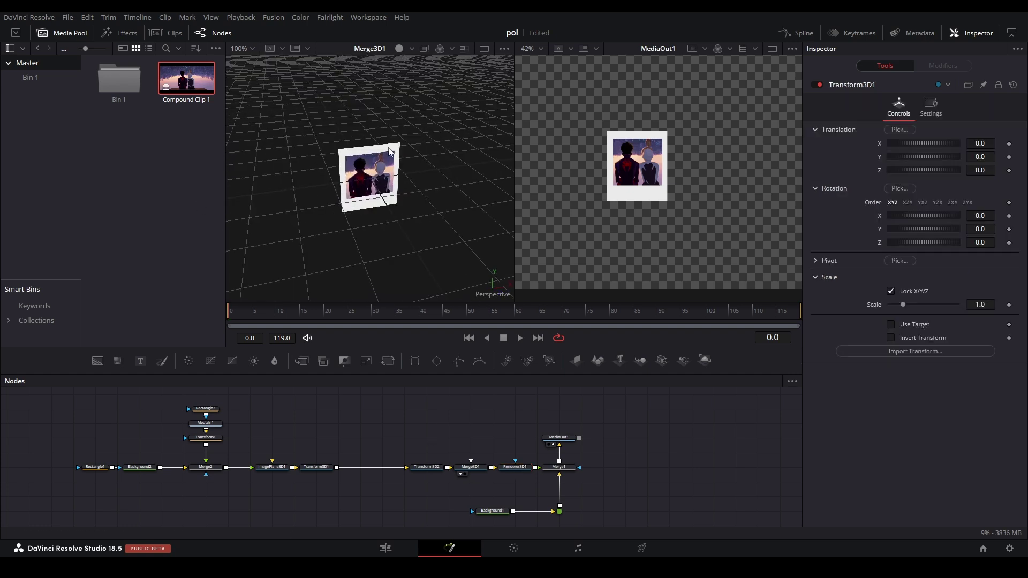
Step: Set the Z rotation of Transform3D1 to 44.5
click(324, 469)
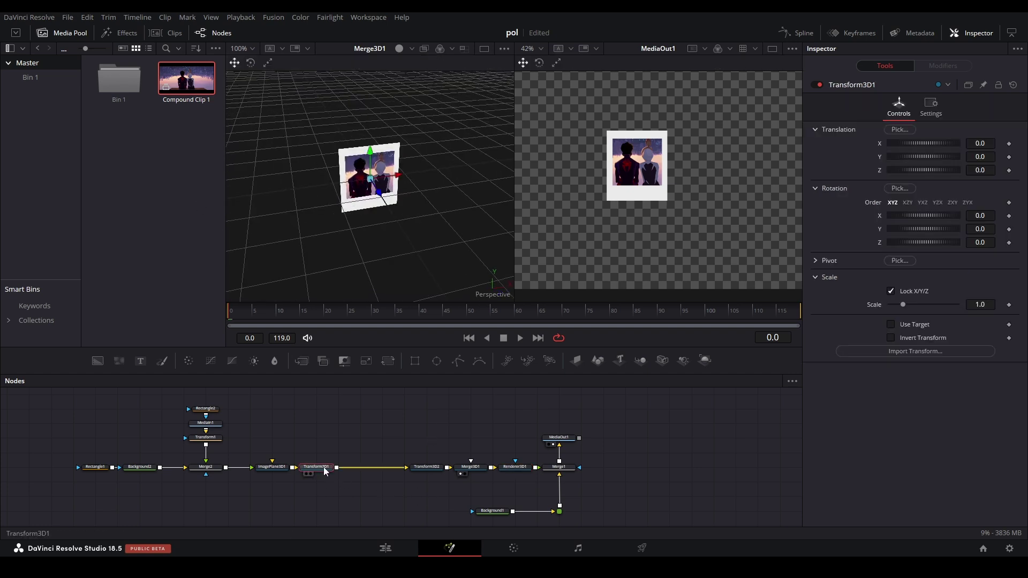
click(992, 243)
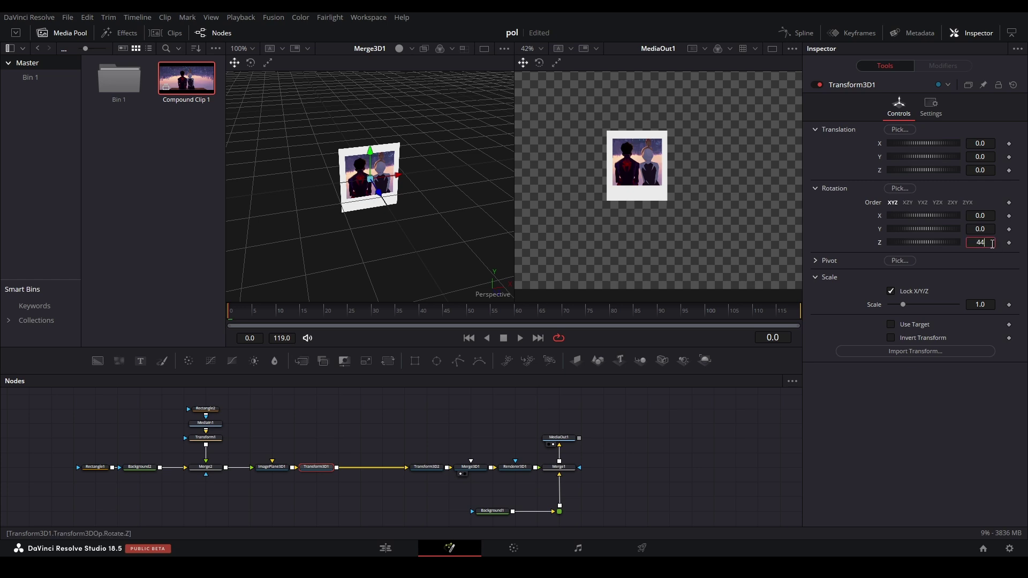
click(992, 243)
text(44.5)
key(Return)
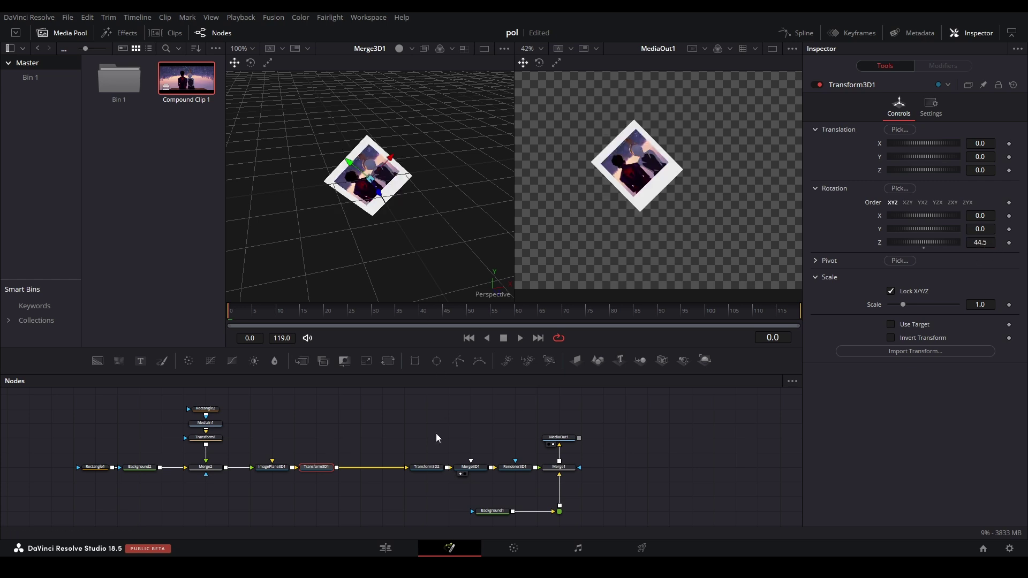
Step: Set the Z rotation of Transform3D2 to -44.5
click(431, 468)
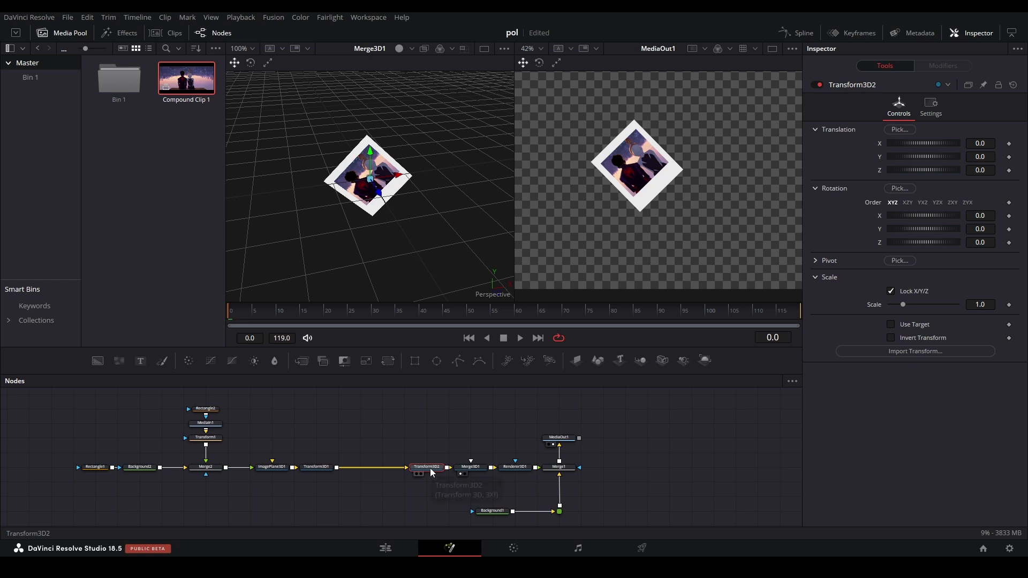
click(993, 242)
text(-)
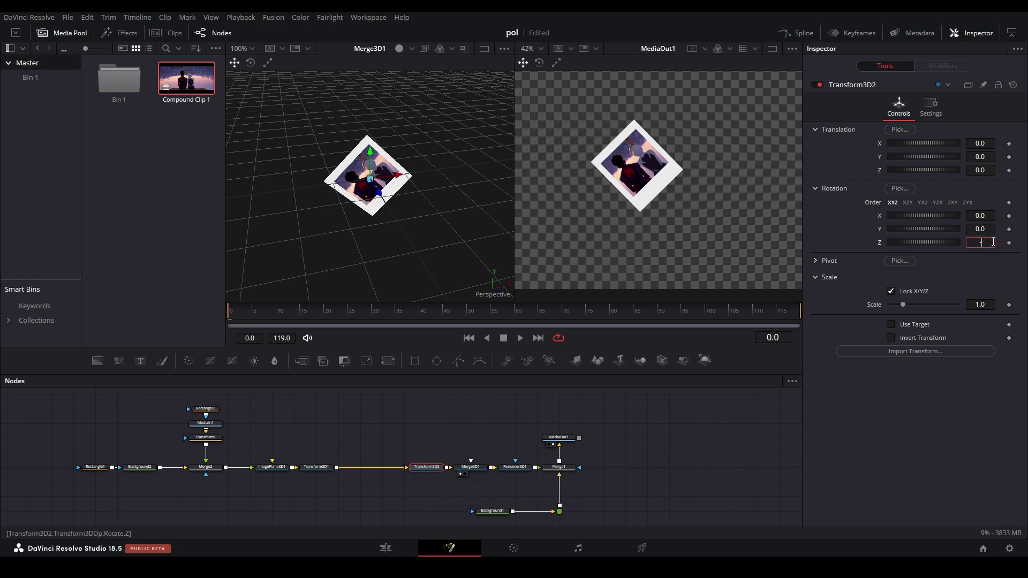
text(44.5)
key(Return)
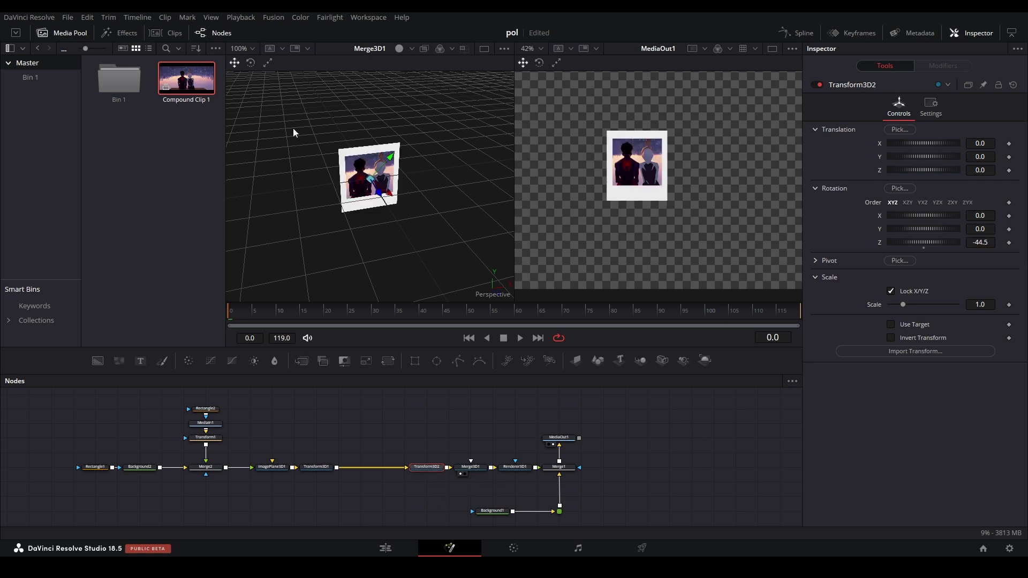
Step: Insert a Bender 3D node between Transform3D1 and Transform3D2
click(416, 440)
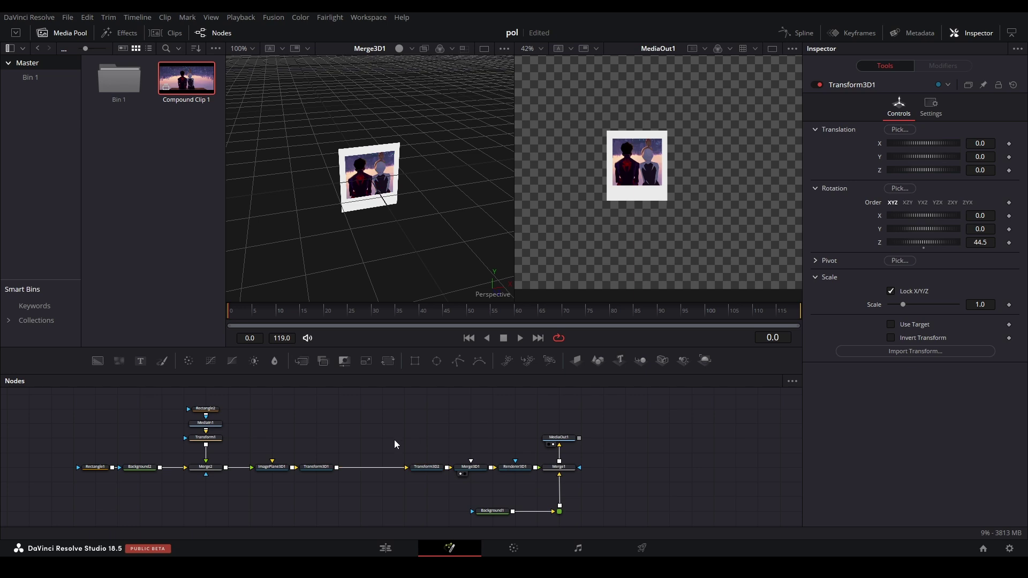
click(323, 468)
key(shift+space)
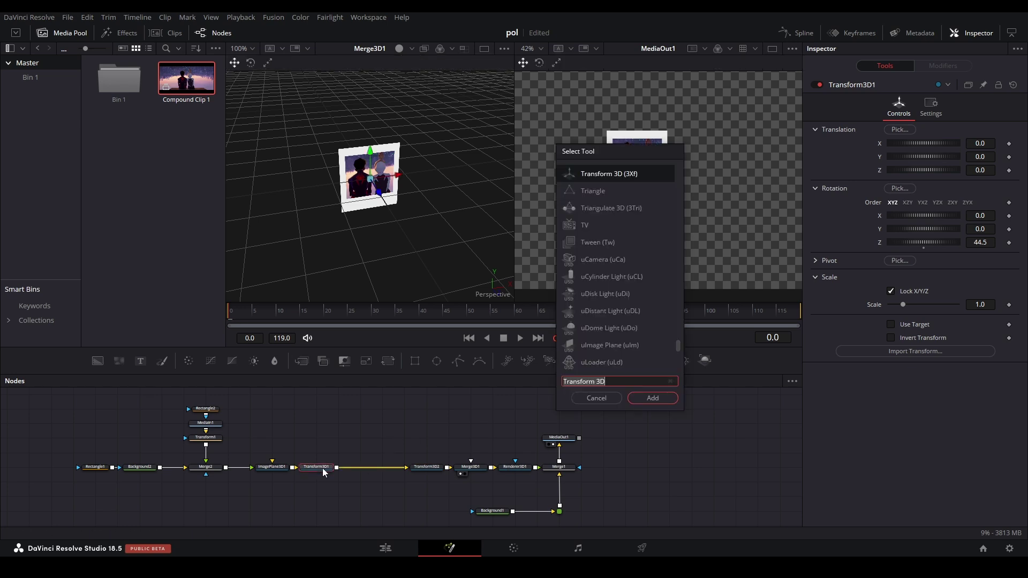
text(ben)
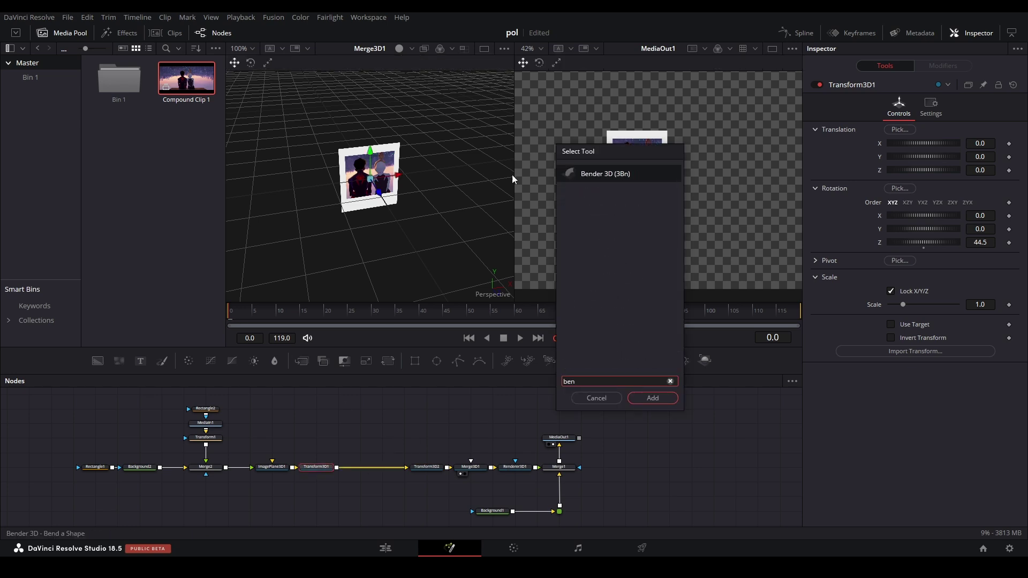
click(650, 399)
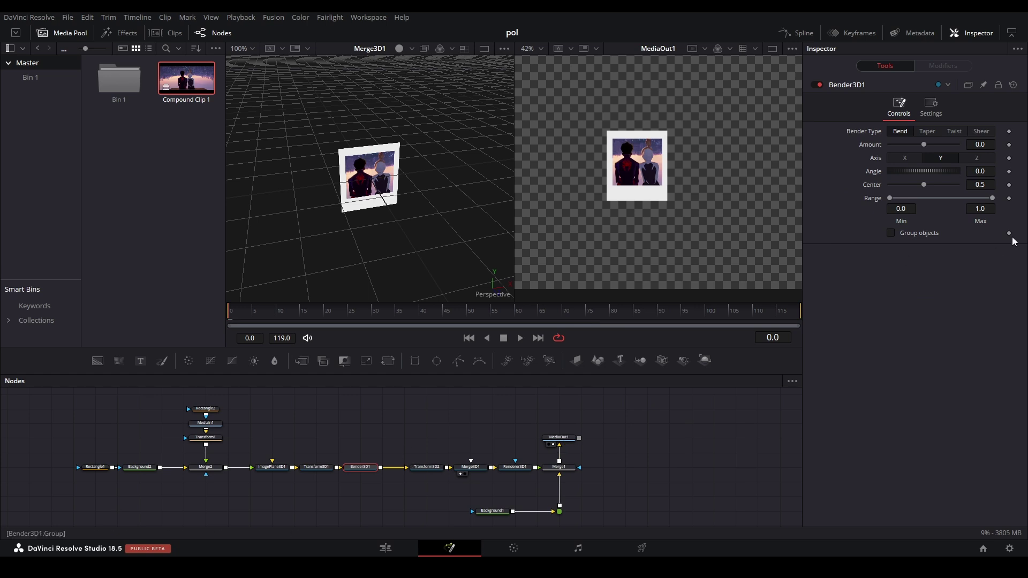
Step: Configure the Bender 3D bend with amount 2, axis X, angle 90 and center 1.0
click(980, 144)
text(2)
key(Return)
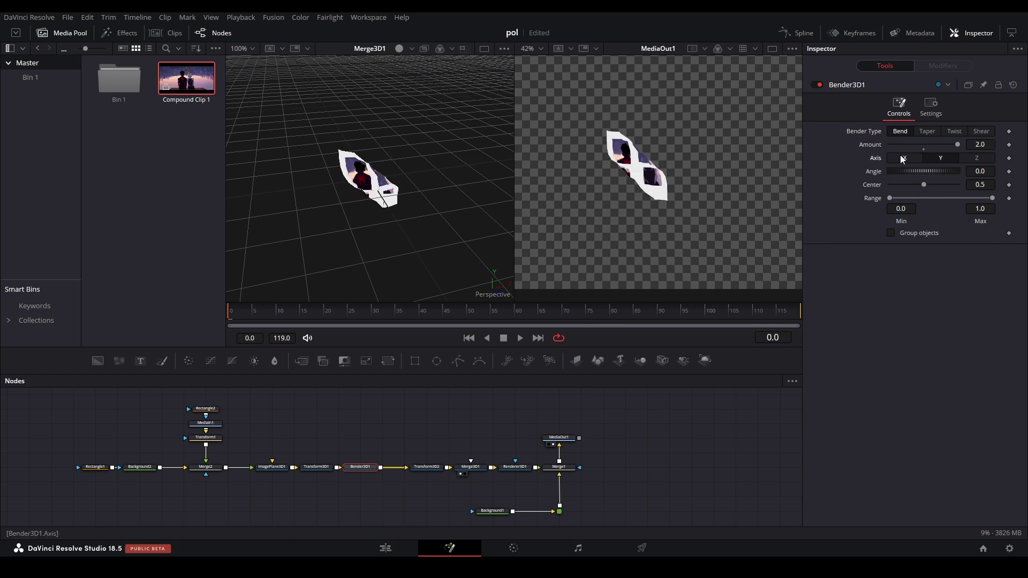
click(904, 159)
click(988, 171)
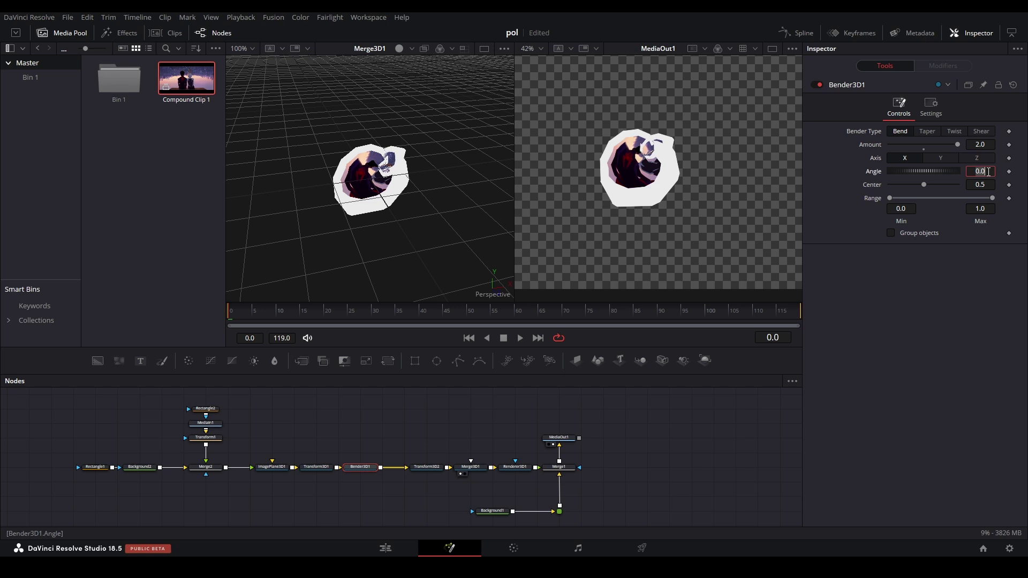
text(90)
key(Return)
drag(924, 185, 1016, 208)
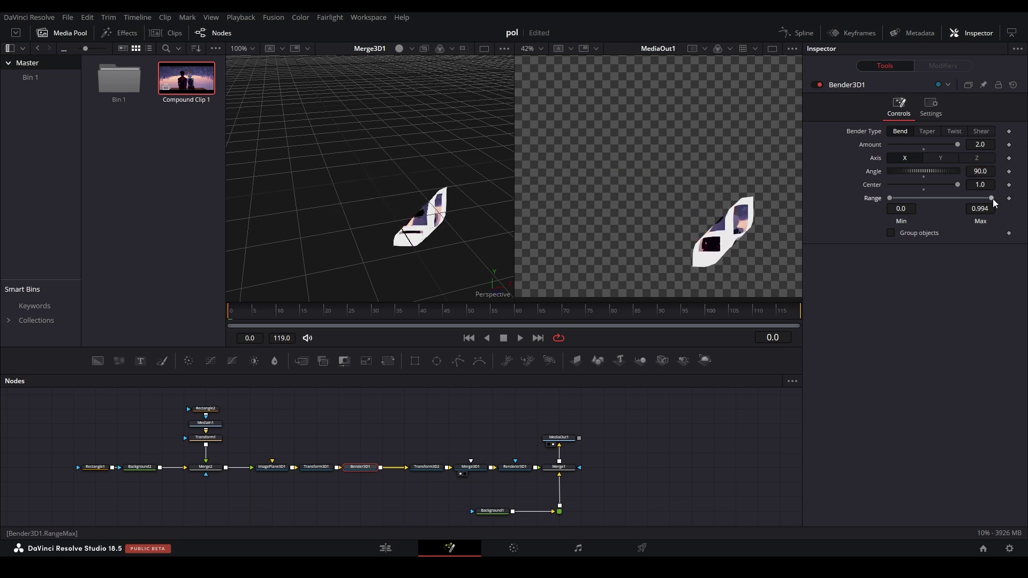
Step: Lower the Bender 3D range maximum to about 0.49 and fine-tune it so only one corner of the polaroid curls
drag(992, 198, 940, 201)
drag(554, 203, 461, 156)
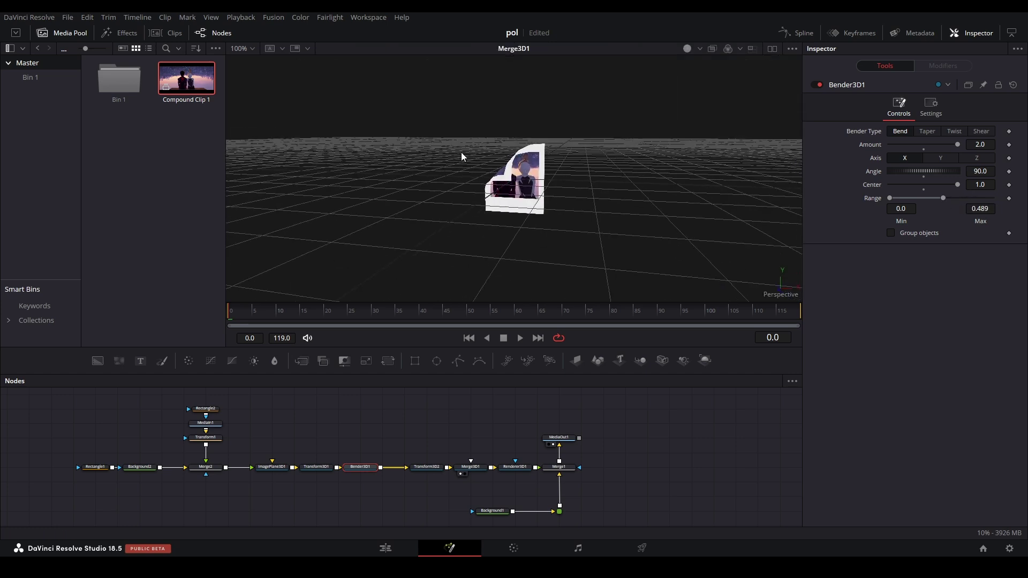
scroll(547, 179, up, 1)
drag(630, 200, 522, 238)
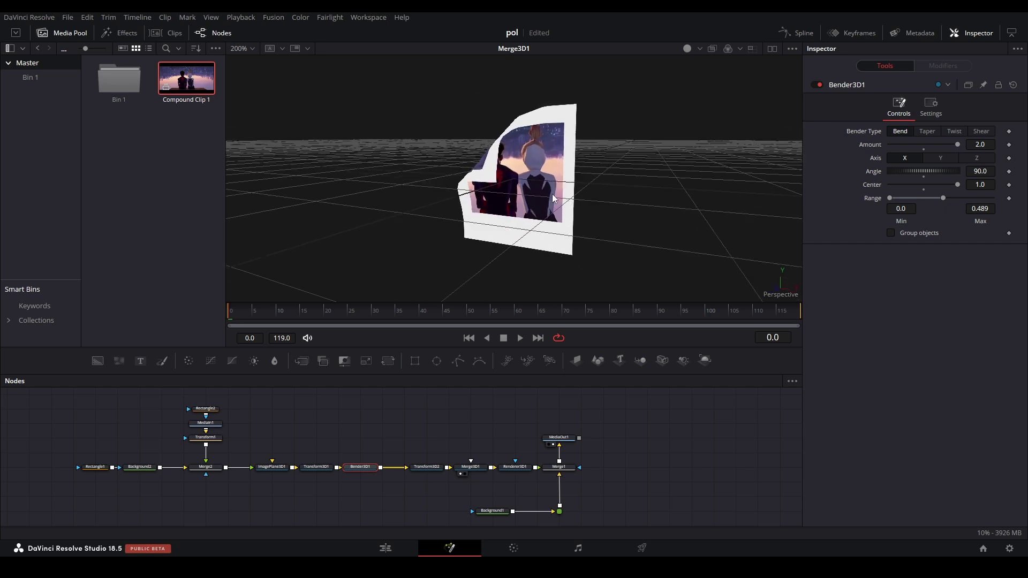
mouse_move(940, 199)
mouse_down()
mouse_move(954, 203)
mouse_move(927, 200)
mouse_move(938, 207)
mouse_up()
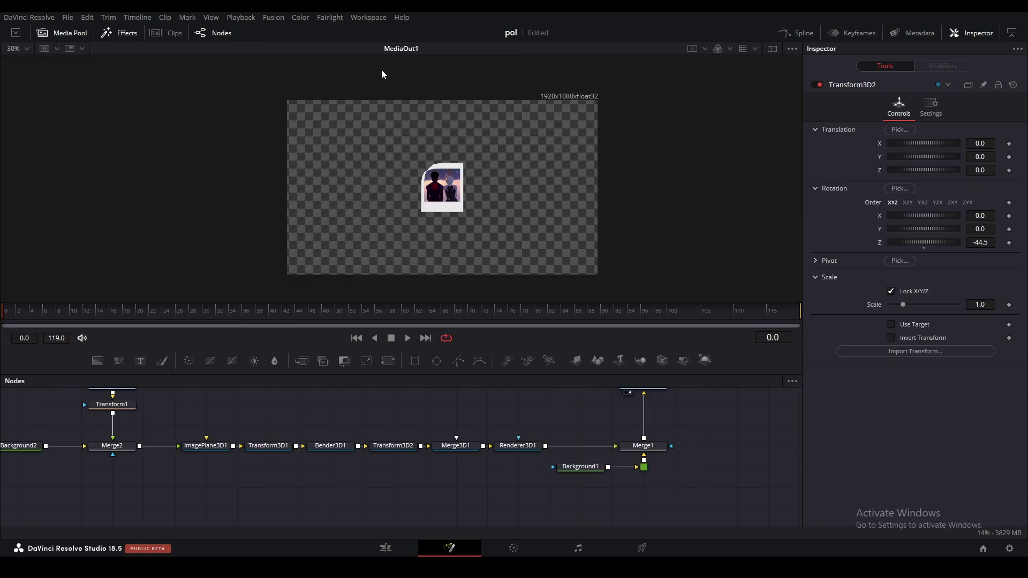
Step: Increase the Z translation of Transform3D2 to bring the polaroid closer and make it larger in the frame
click(395, 446)
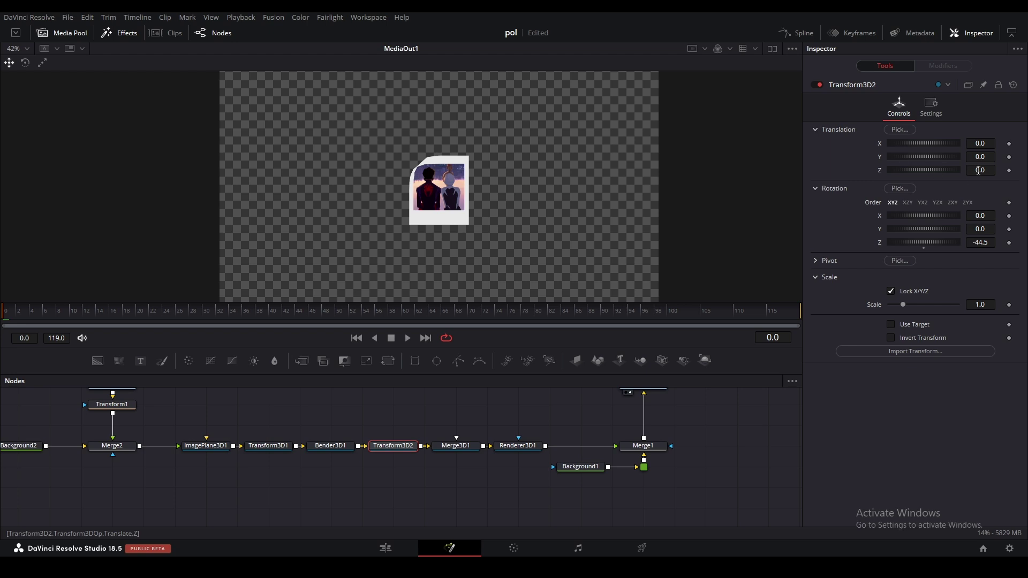
drag(979, 170, 994, 170)
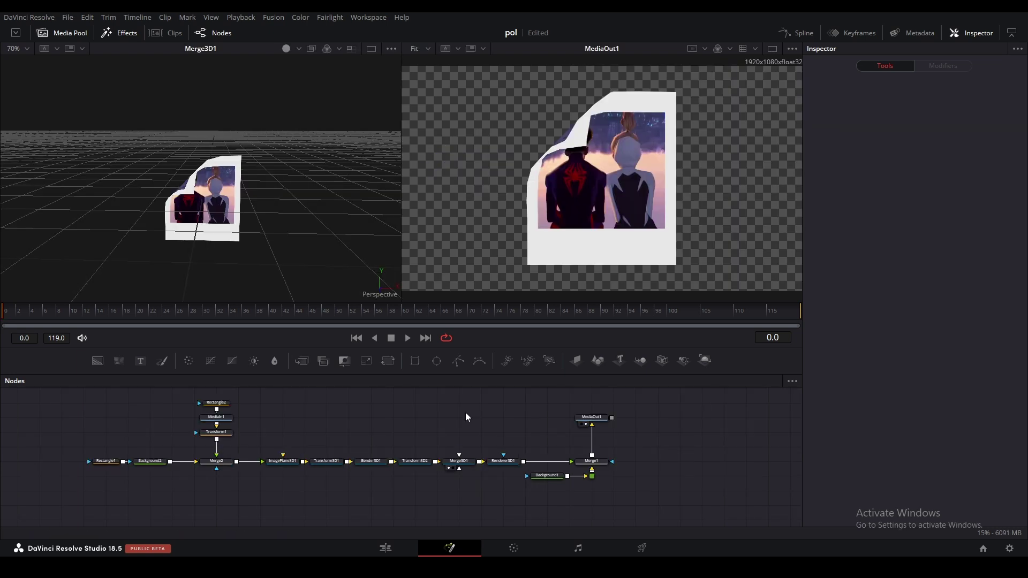
Step: Switch Renderer3D1 to the Hardware Renderer and enable both lighting and shadows
mouse_move(201, 164)
mouse_down()
mouse_move(184, 189)
mouse_move(196, 159)
mouse_up()
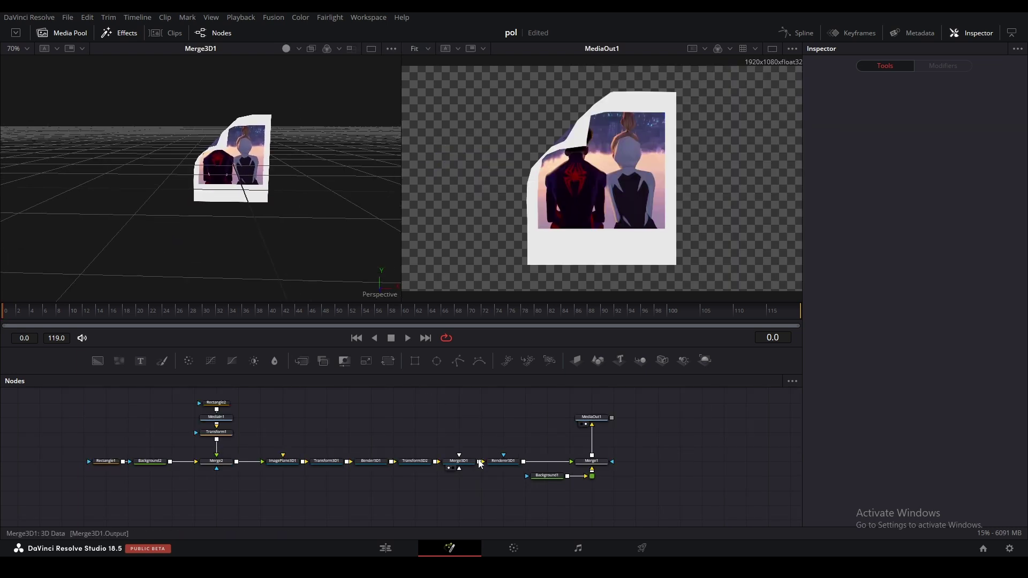
click(504, 464)
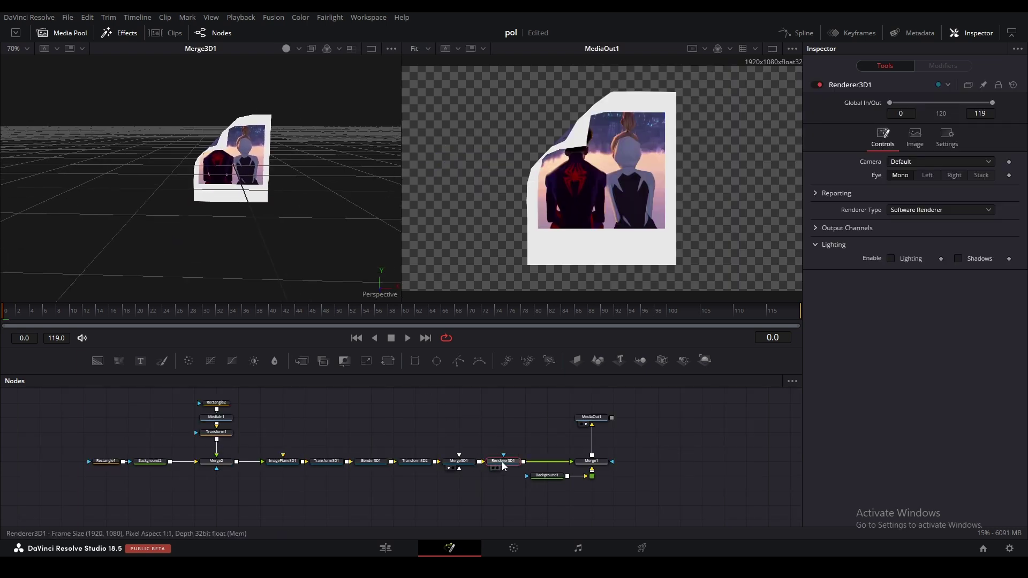
click(917, 210)
click(915, 224)
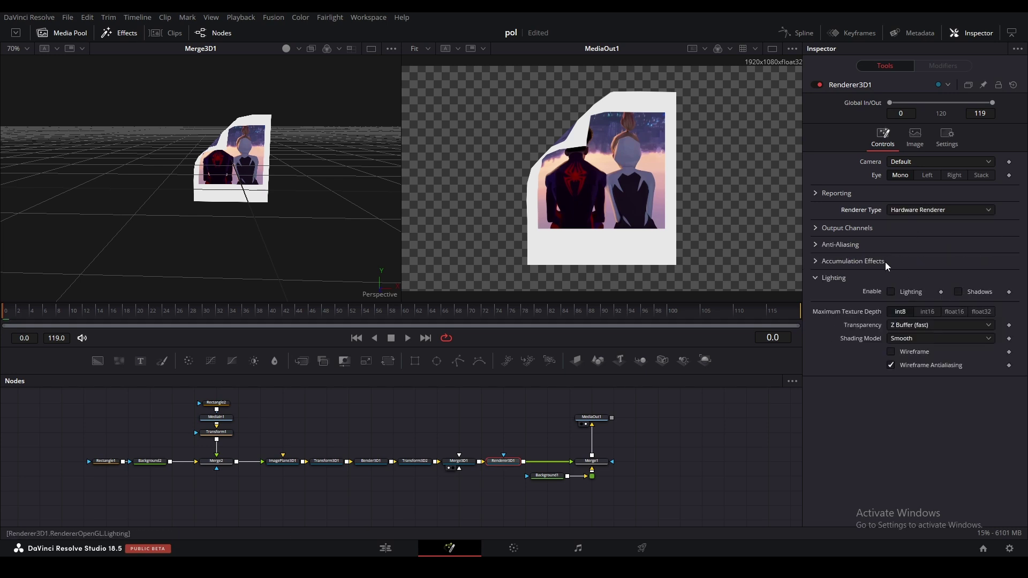
click(891, 292)
click(958, 292)
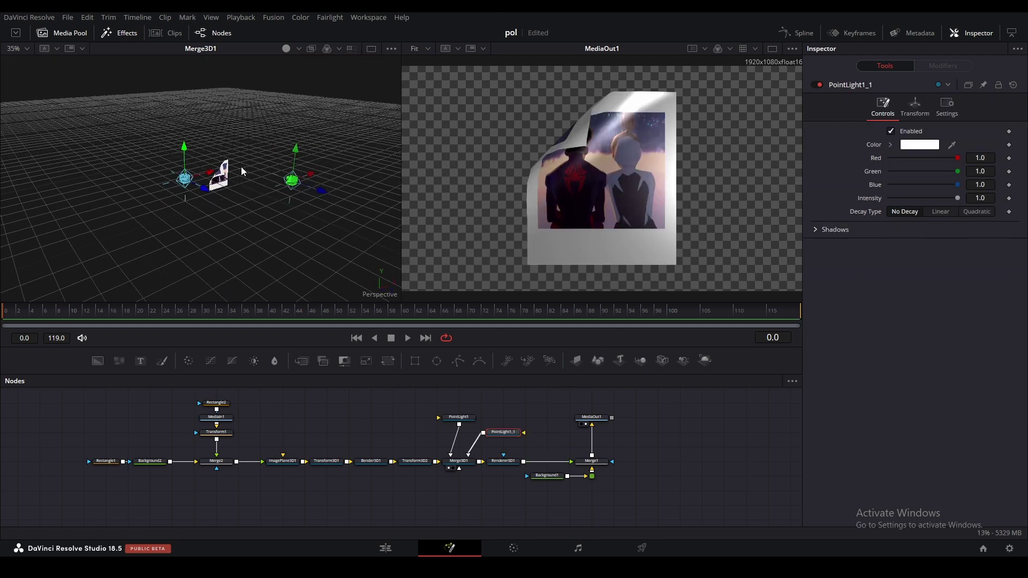
Step: Move the point light closer to the polaroid and adjust the intensity of PointLight1_1
drag(241, 171, 214, 198)
drag(353, 225, 267, 193)
drag(959, 198, 964, 236)
Step: Reduce the intensity of PointLight1 to about 0.59 and undo the last move of that light
click(458, 418)
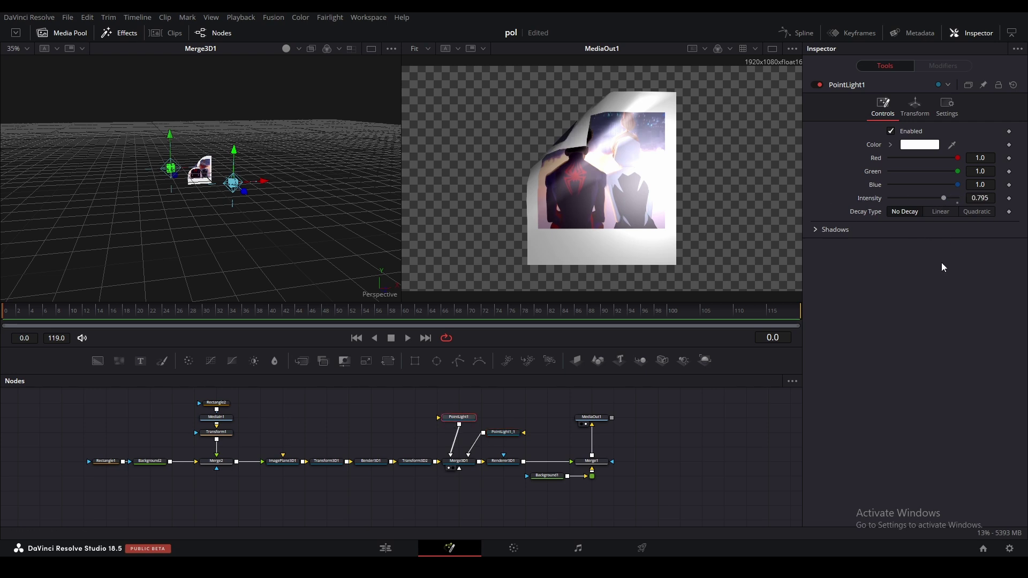
drag(944, 198, 930, 252)
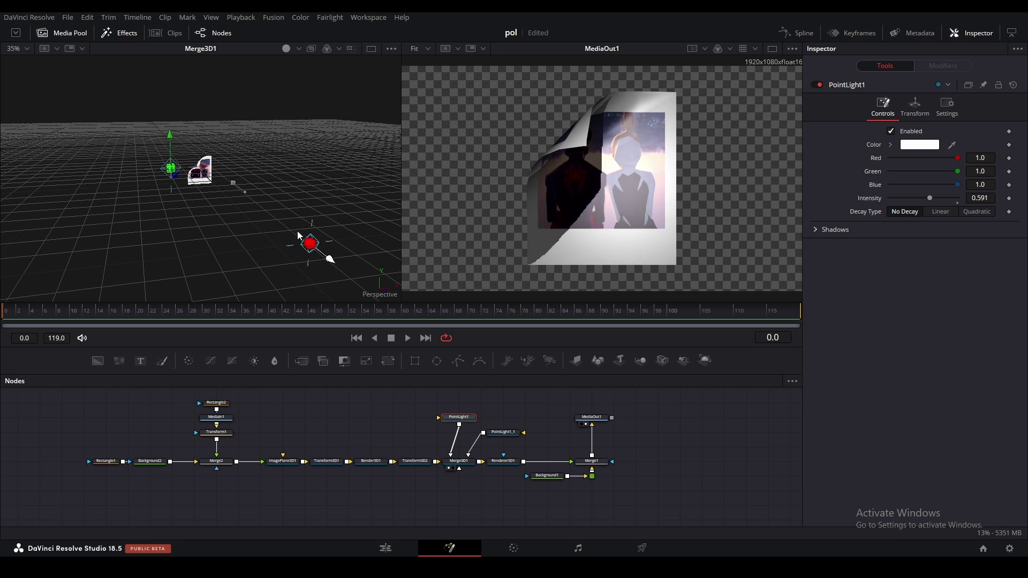
key(ctrl+z)
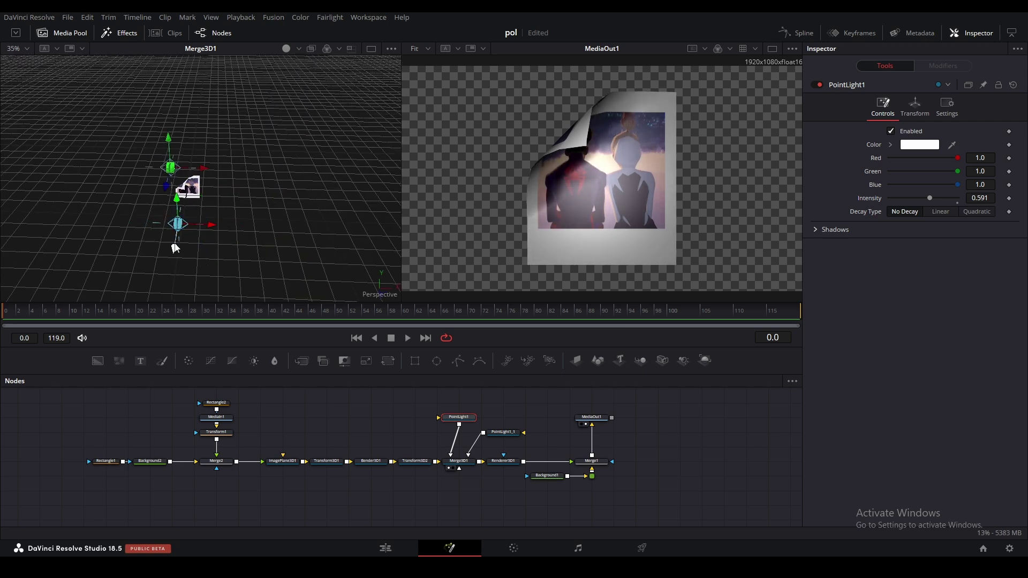